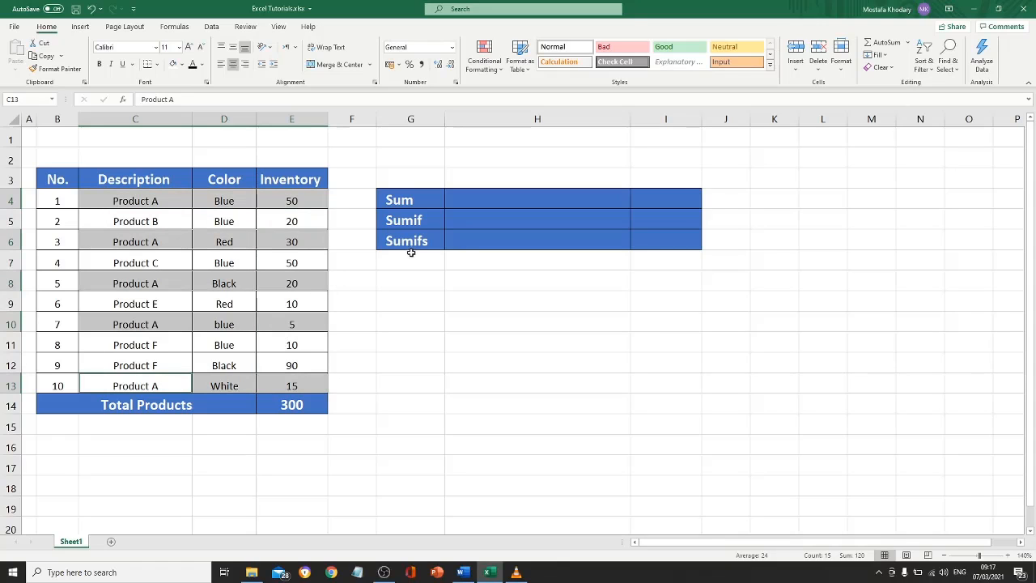
# - Select the Description, Color and Inventory cells of every Product A row to examine their combined inventory
pyautogui.moveTo(162, 198); pyautogui.dragTo(285, 204)
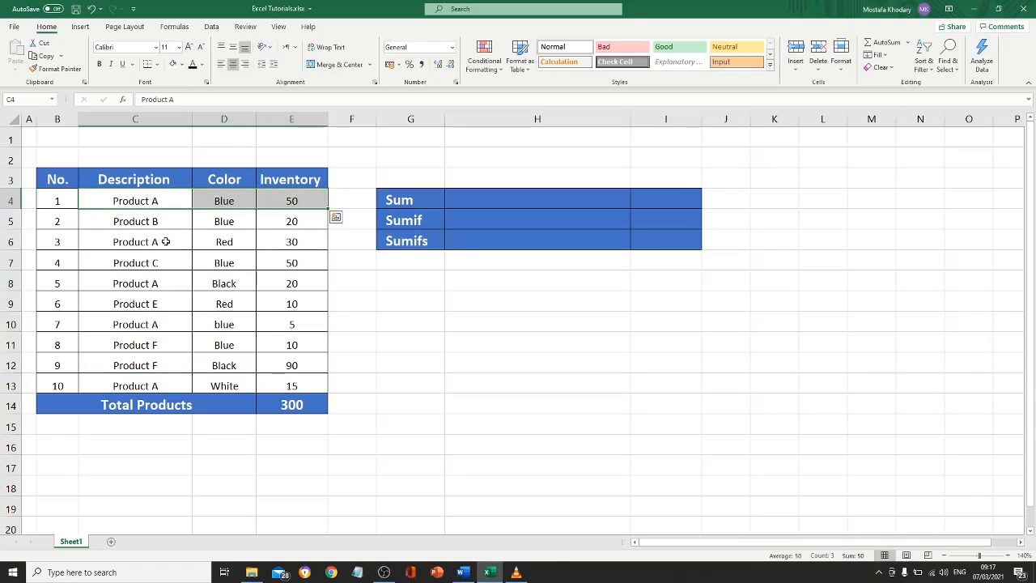
pyautogui.keyDown('ctrl'); pyautogui.click(190, 241); pyautogui.keyUp('ctrl')
pyautogui.moveTo(191, 242); pyautogui.dragTo(285, 244)
pyautogui.moveTo(185, 281); pyautogui.dragTo(285, 285)
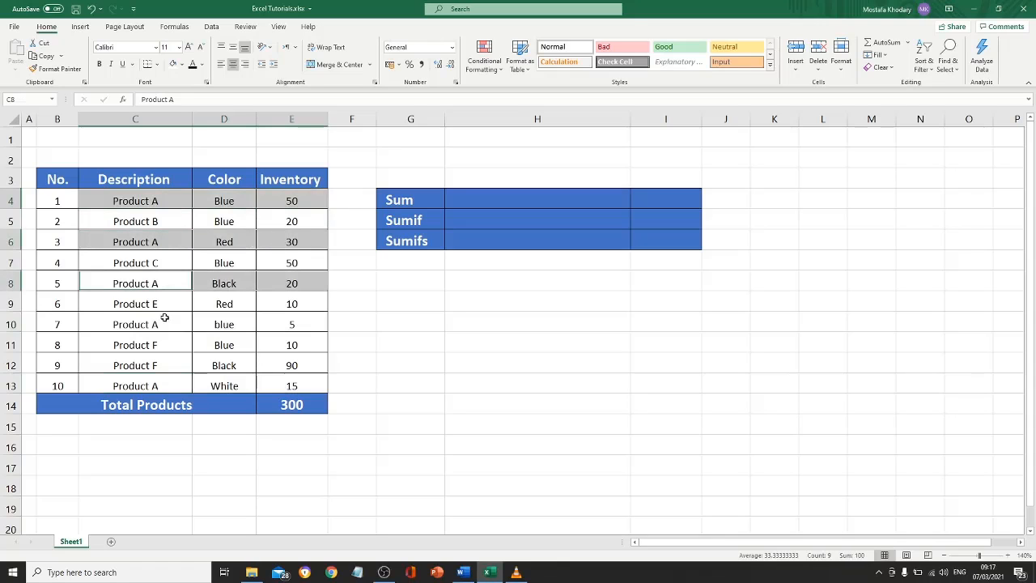
pyautogui.moveTo(165, 320); pyautogui.dragTo(290, 321)
pyautogui.moveTo(166, 383); pyautogui.dragTo(291, 381)
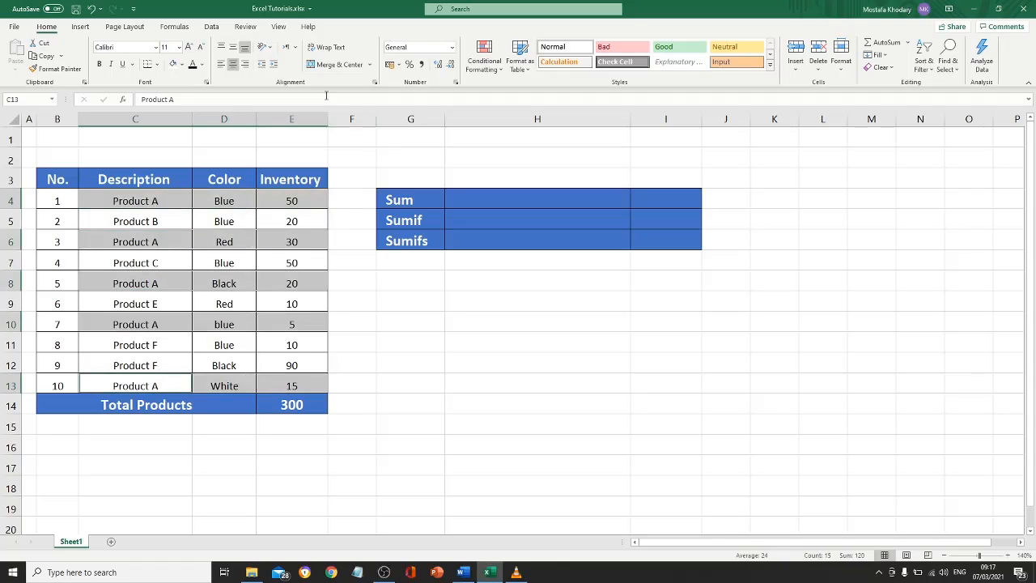
pyautogui.click(375, 308)
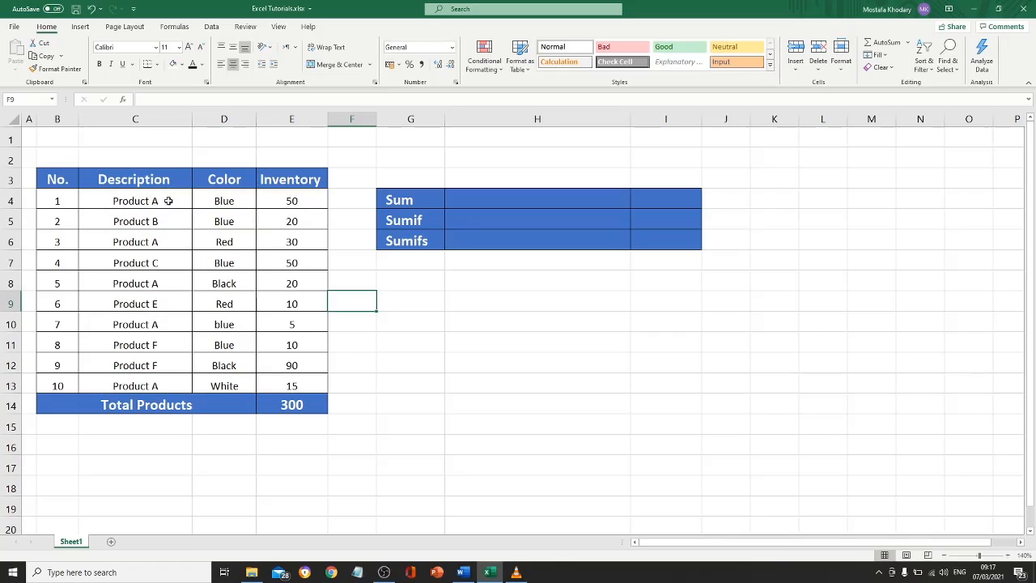
# - Select the blue Product A entries in rows 4 and 10 to examine them, and clear the selection
pyautogui.moveTo(148, 201); pyautogui.dragTo(289, 205)
pyautogui.moveTo(157, 324); pyautogui.dragTo(301, 325)
pyautogui.click(427, 326)
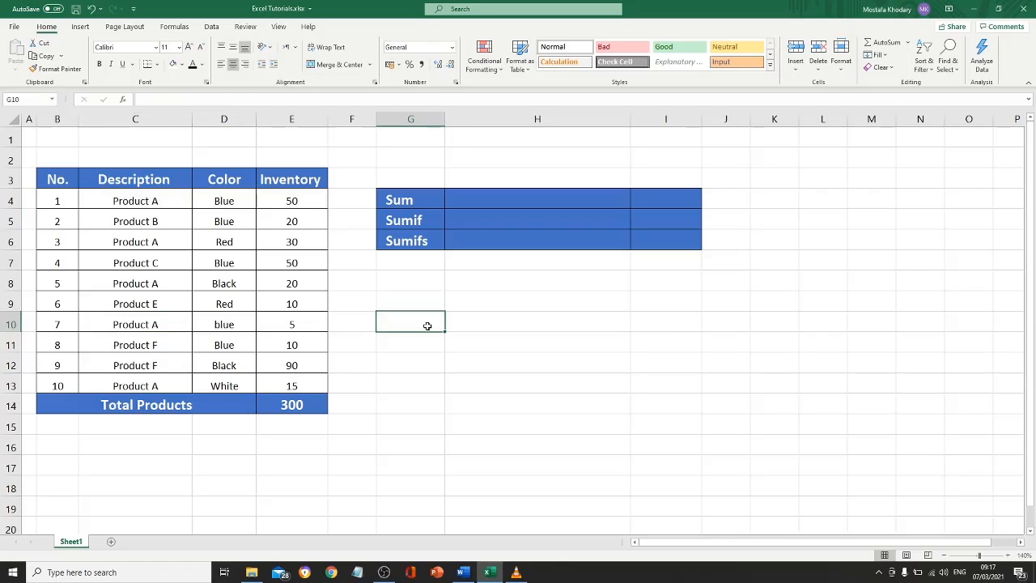
# - Enter the label "Total inventory" in cell H4 beside Sum
pyautogui.click(420, 202)
pyautogui.click(460, 200)
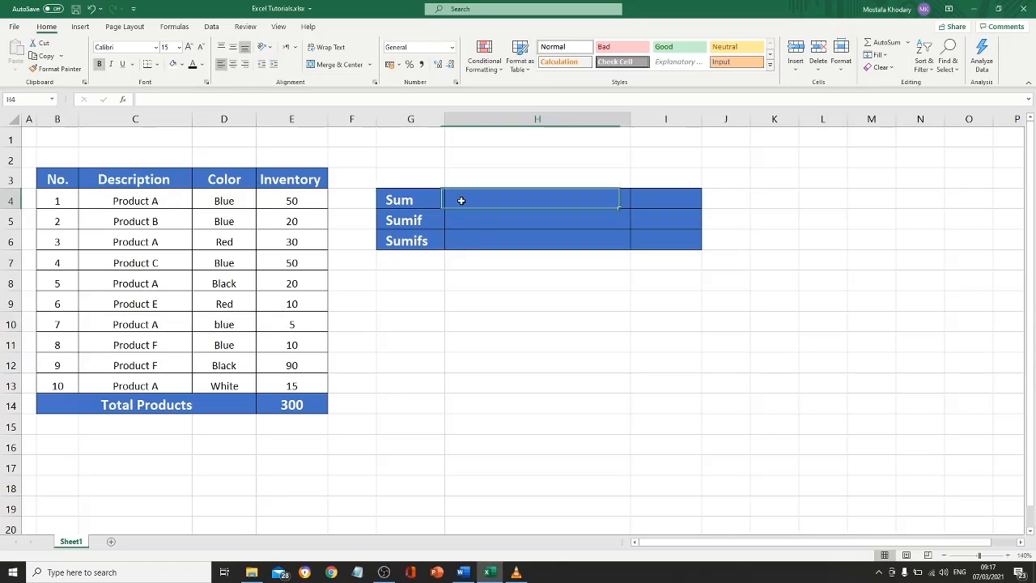
pyautogui.write('T')
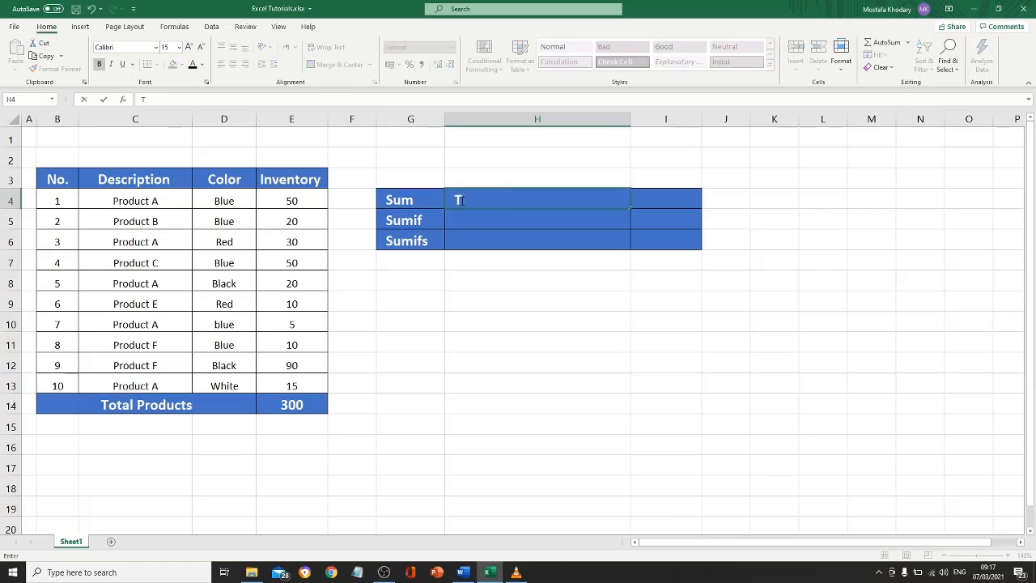
pyautogui.write('otal invenroty')
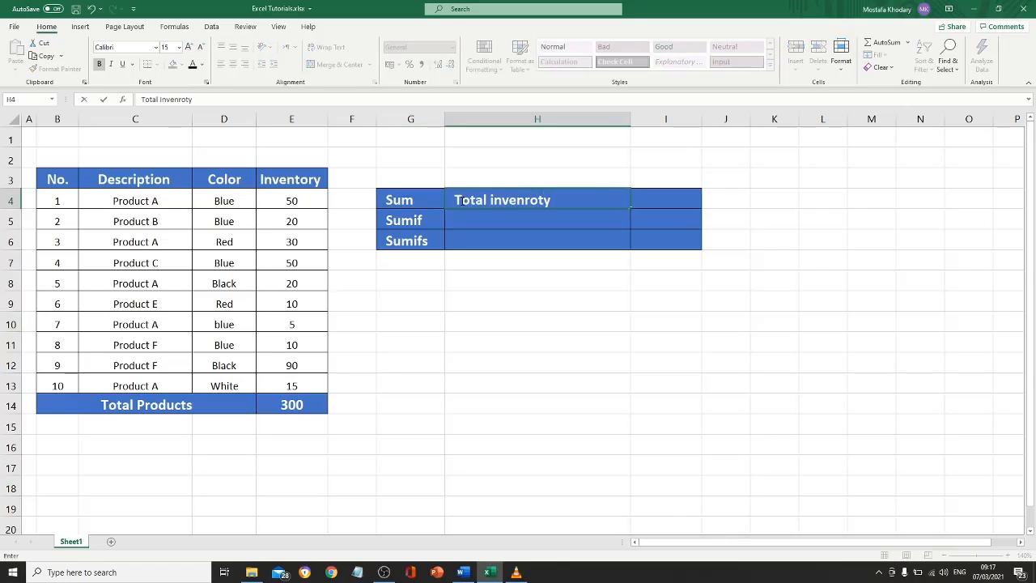
pyautogui.press('BackSpace')
pyautogui.press('BackSpace')
pyautogui.press('BackSpace')
pyautogui.press('Return')
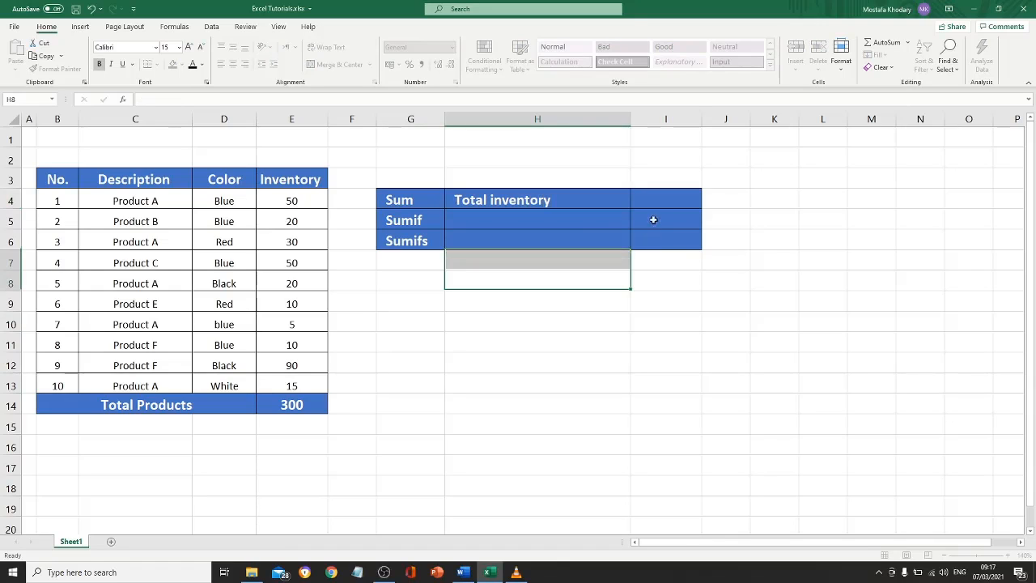
# - Insert a SUM function in cell I4 that adds the inventory range E4:E13
pyautogui.click(662, 201)
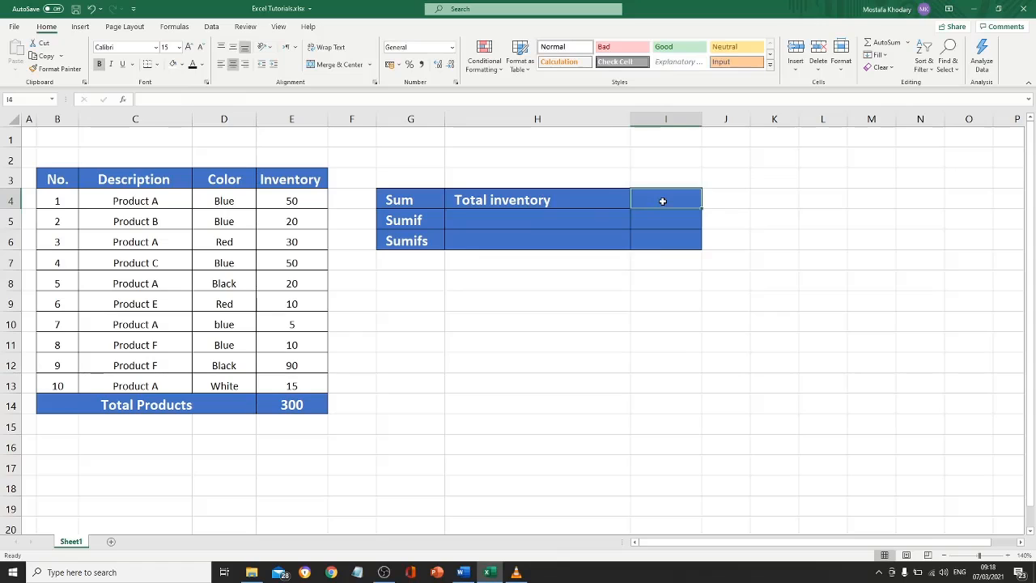
pyautogui.click(122, 99)
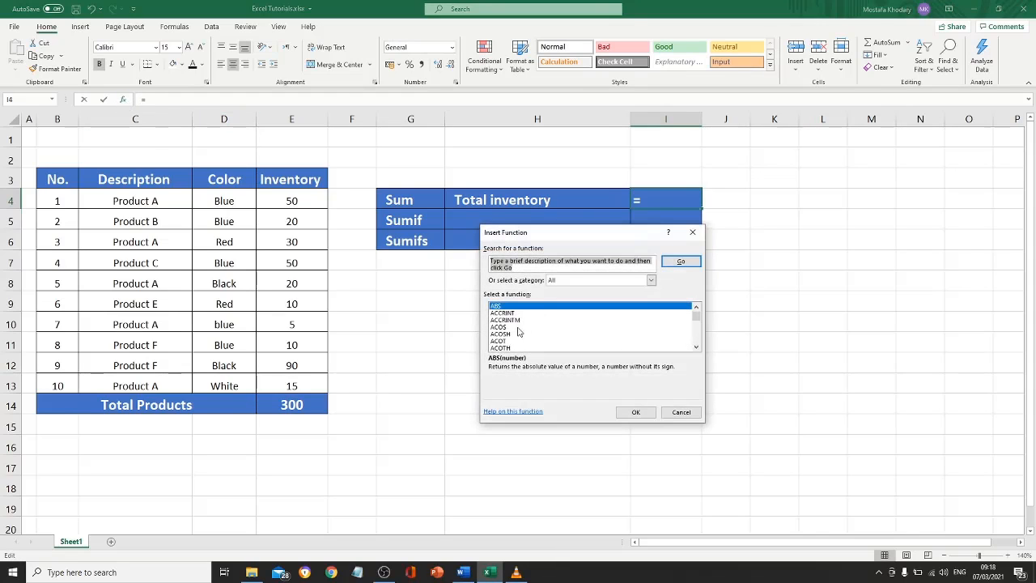
pyautogui.write('sum')
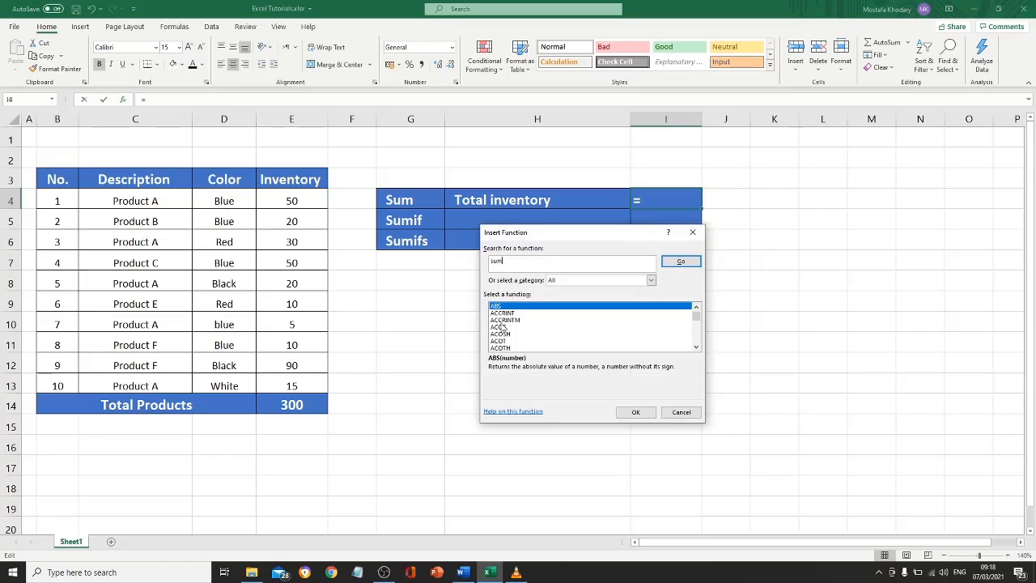
pyautogui.click(501, 325)
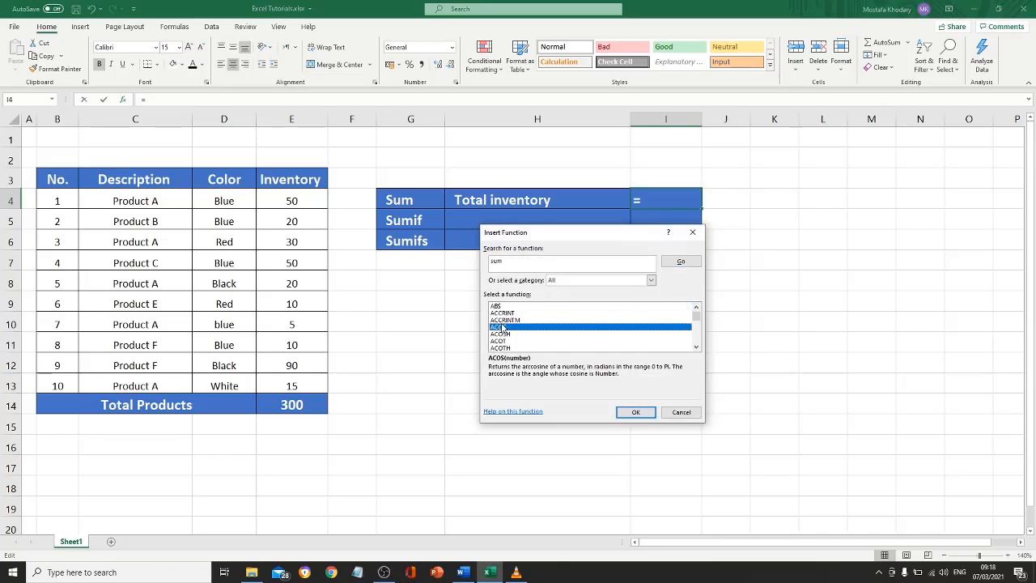
pyautogui.write('sum')
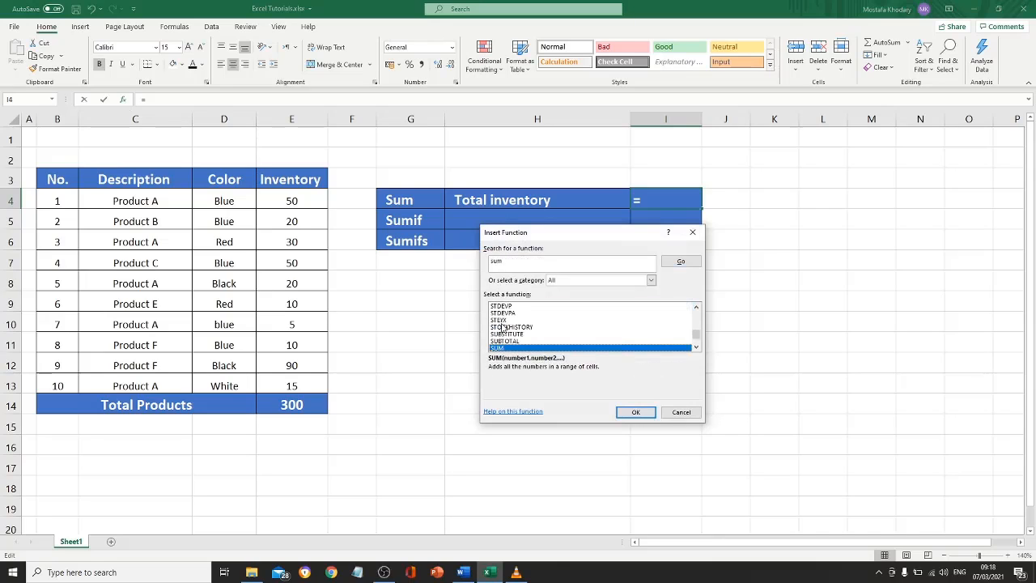
pyautogui.click(636, 412)
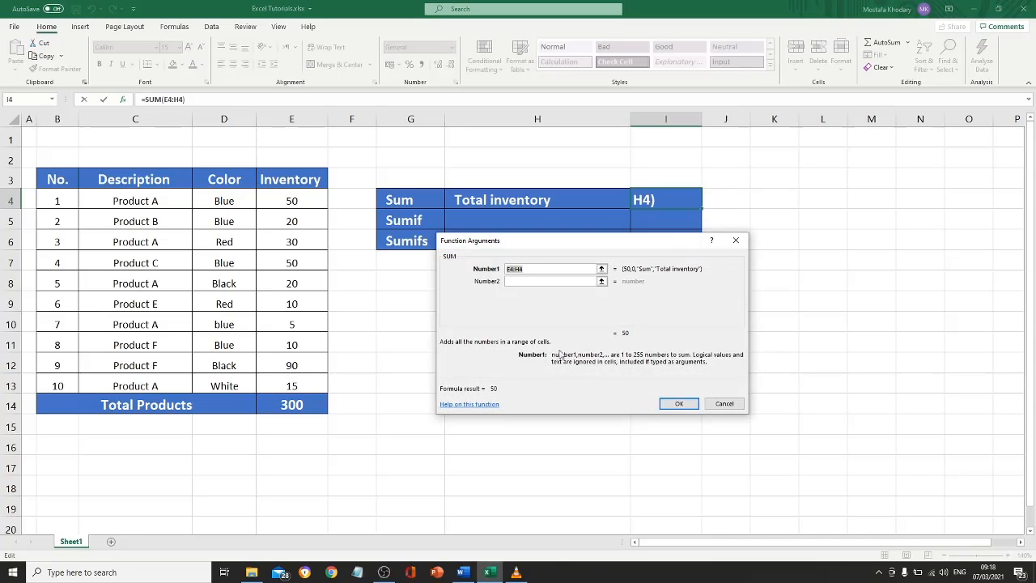
pyautogui.click(299, 200)
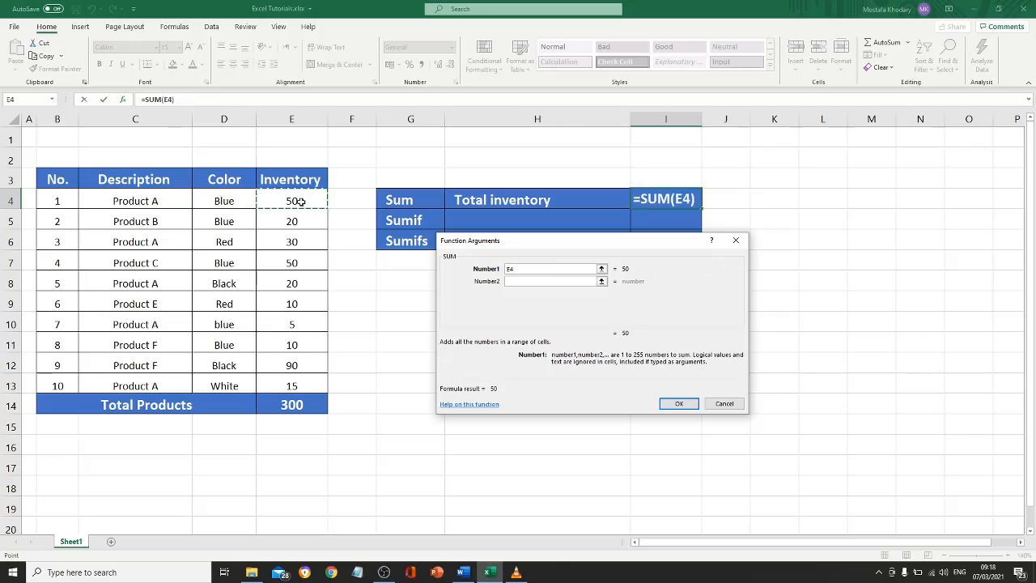
pyautogui.moveTo(299, 200); pyautogui.dragTo(297, 384)
pyautogui.click(687, 402)
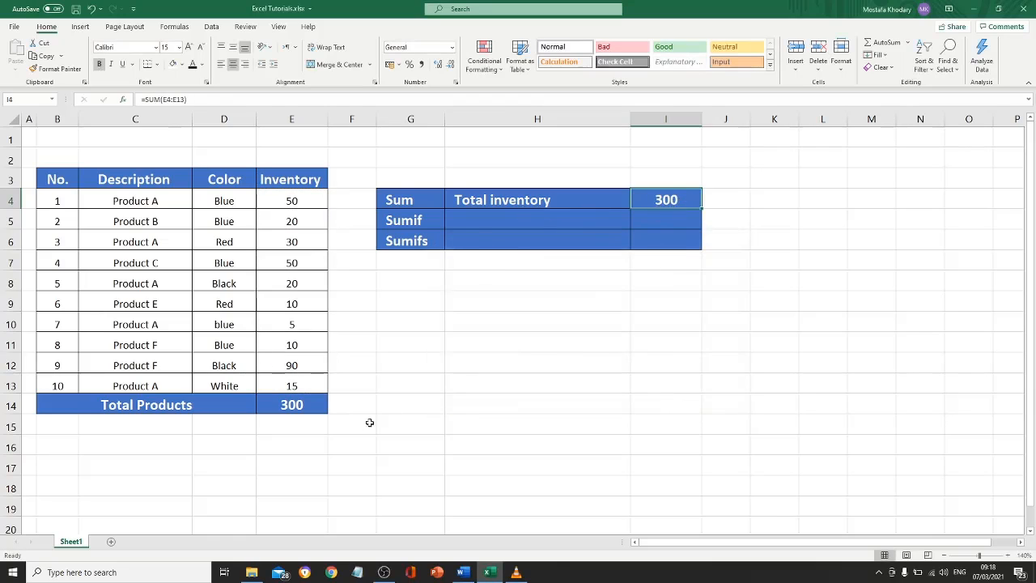
# - Enter the label "Total A" in cell H5 beside Sumif
pyautogui.click(363, 219)
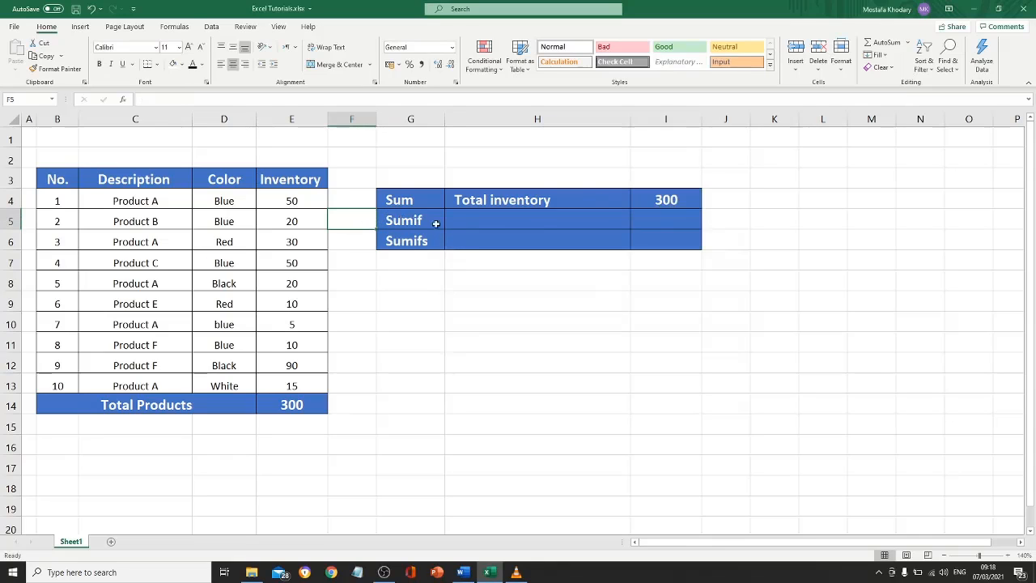
pyautogui.click(465, 224)
pyautogui.write('To')
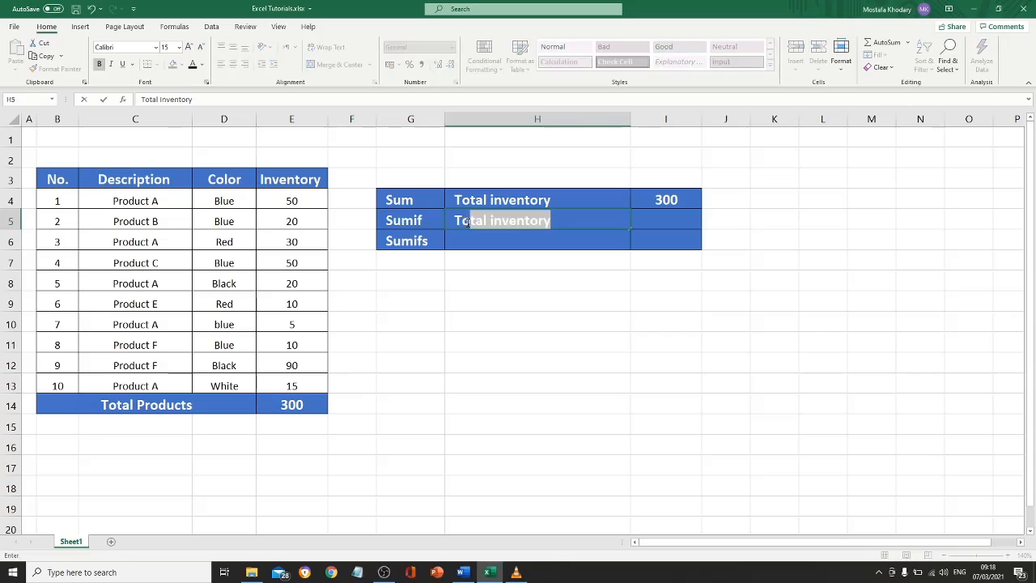
pyautogui.write('t')
pyautogui.press('BackSpace')
pyautogui.write('al A')
pyautogui.press('Return')
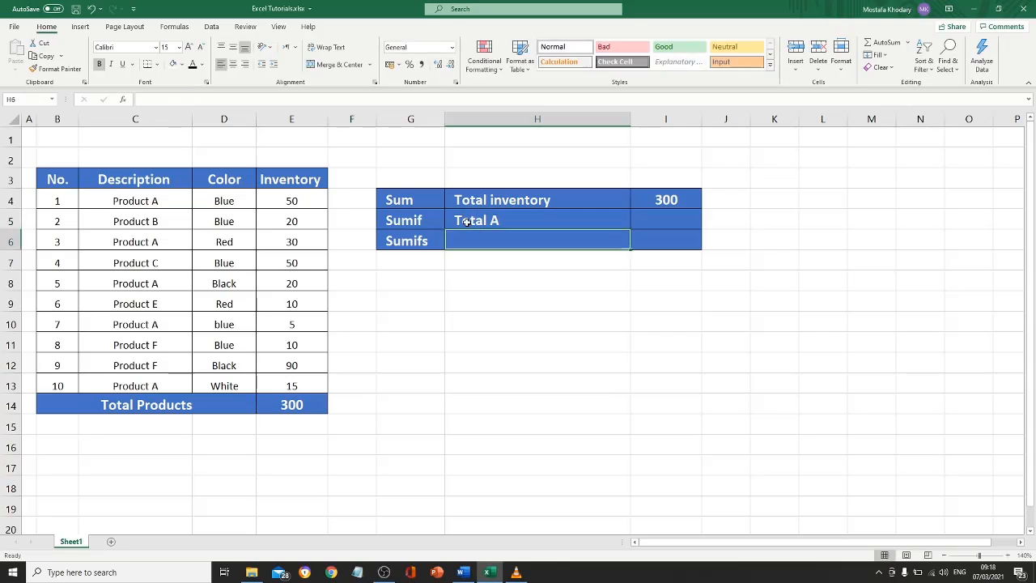
# - Insert the SUMIF function in cell I5 and open its arguments
pyautogui.click(679, 219)
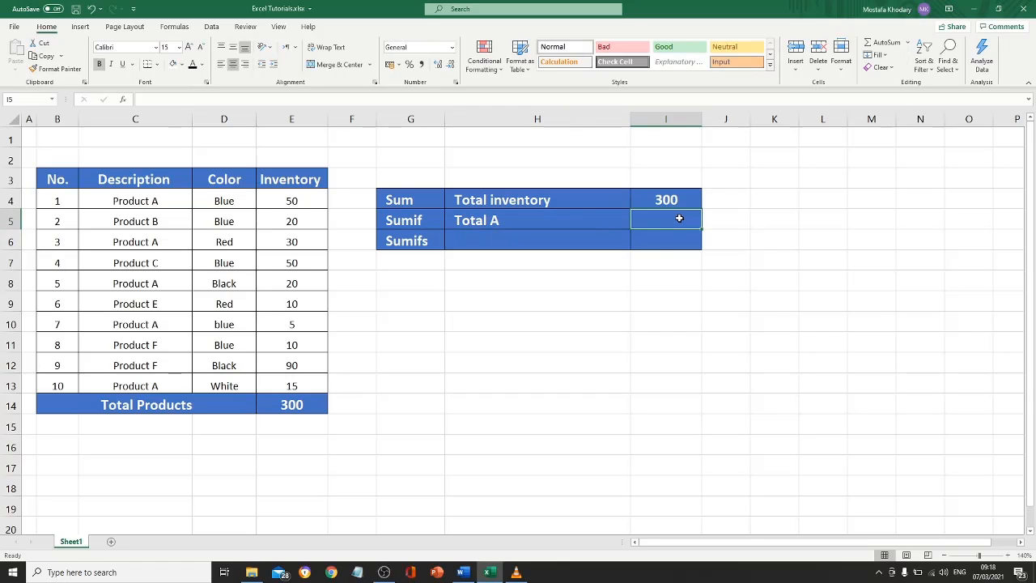
pyautogui.click(122, 103)
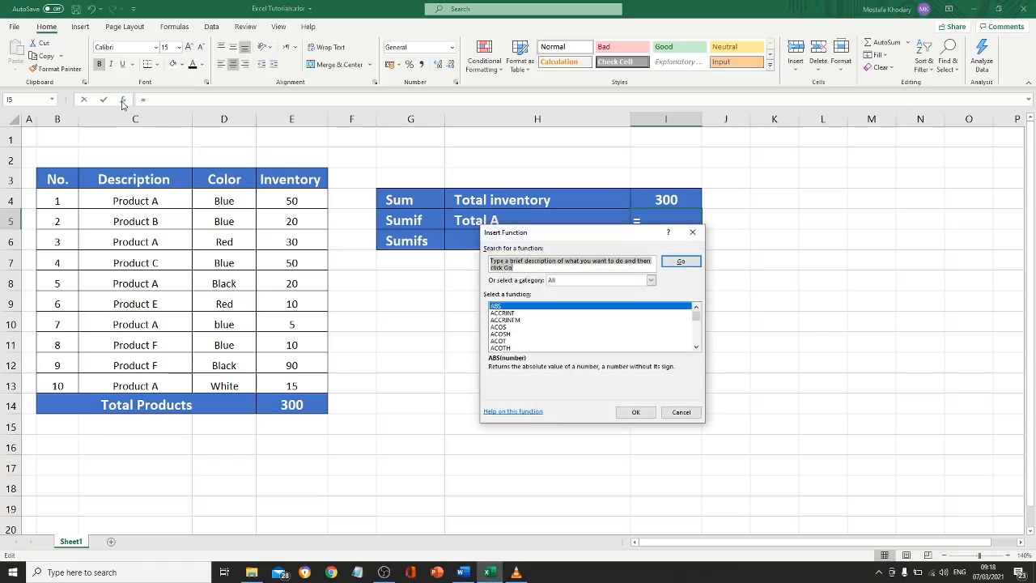
pyautogui.click(507, 327)
pyautogui.write('s')
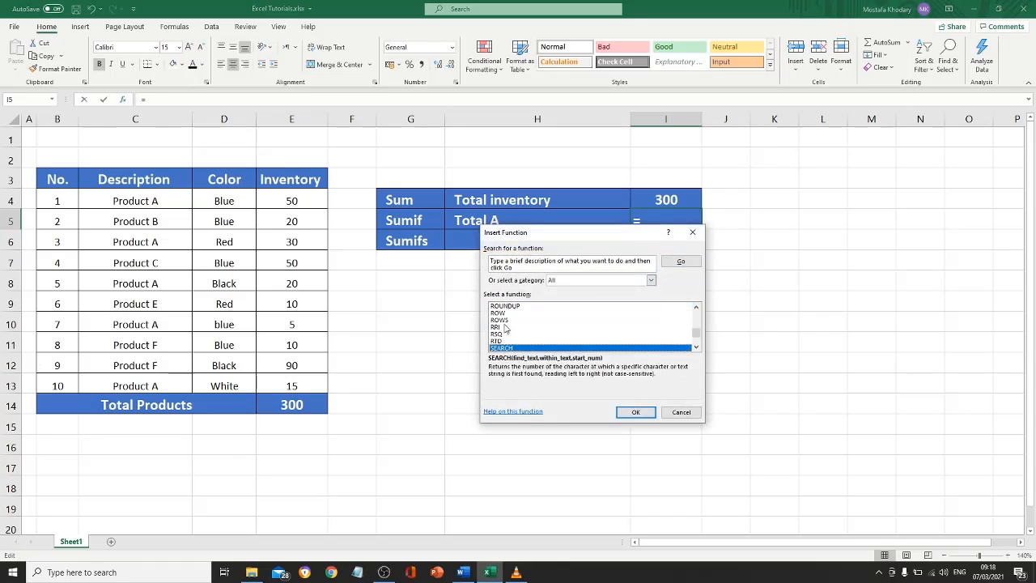
pyautogui.write('umif')
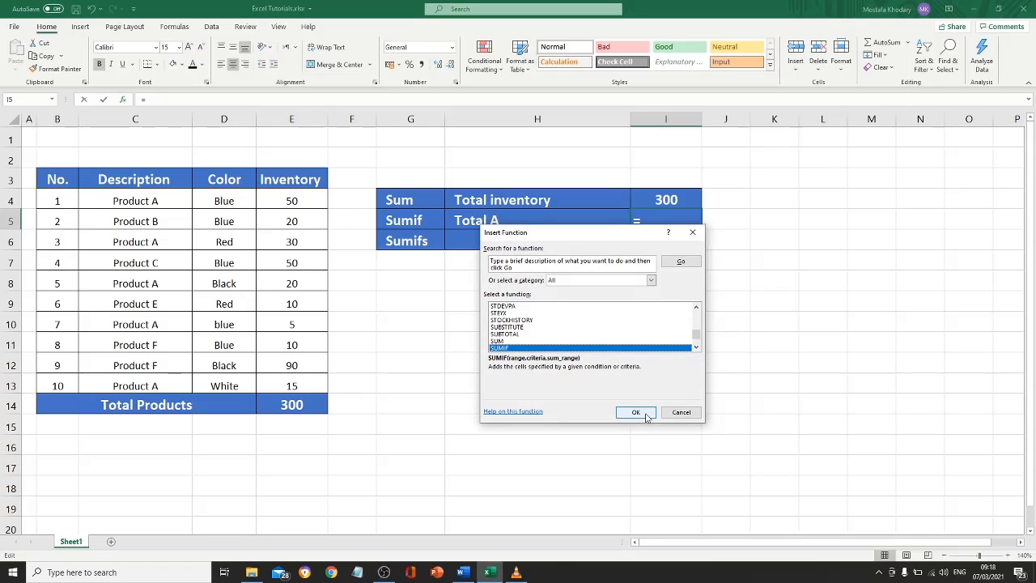
pyautogui.click(636, 413)
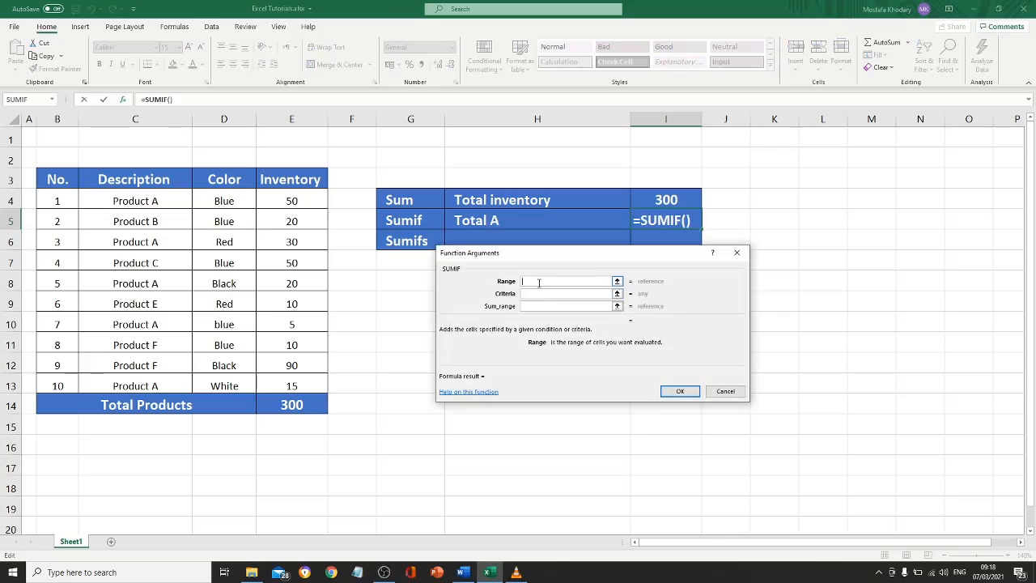
# - Complete the SUMIF arguments with range C4:C13, criteria C4 and sum range E4:E13
pyautogui.moveTo(155, 200); pyautogui.dragTo(154, 382)
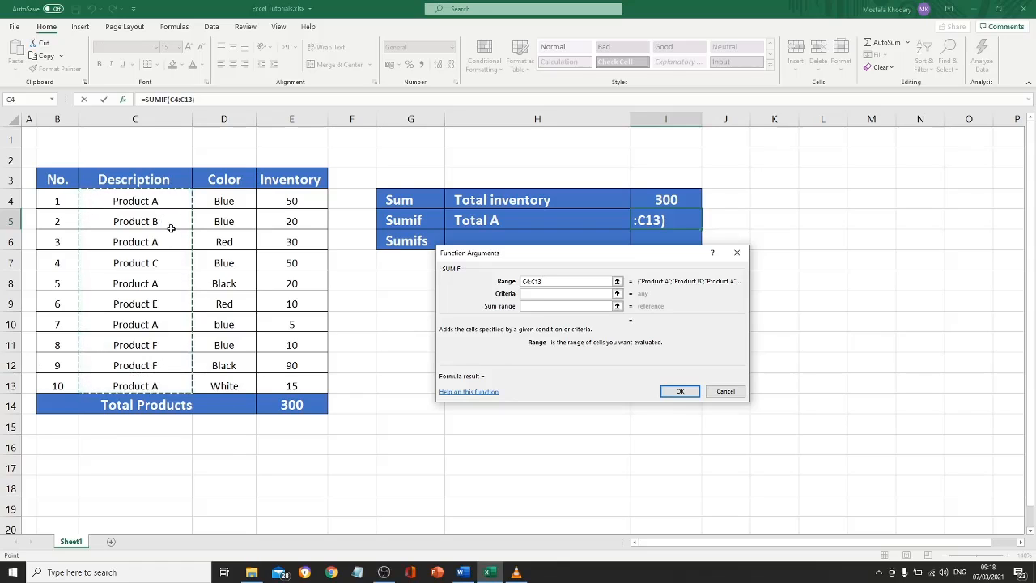
pyautogui.click(531, 293)
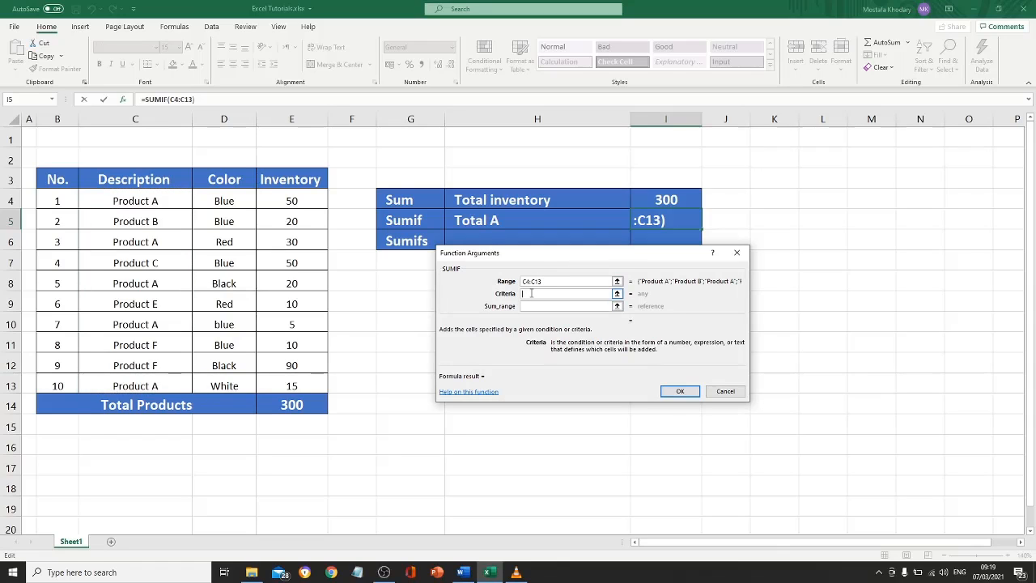
pyautogui.click(148, 200)
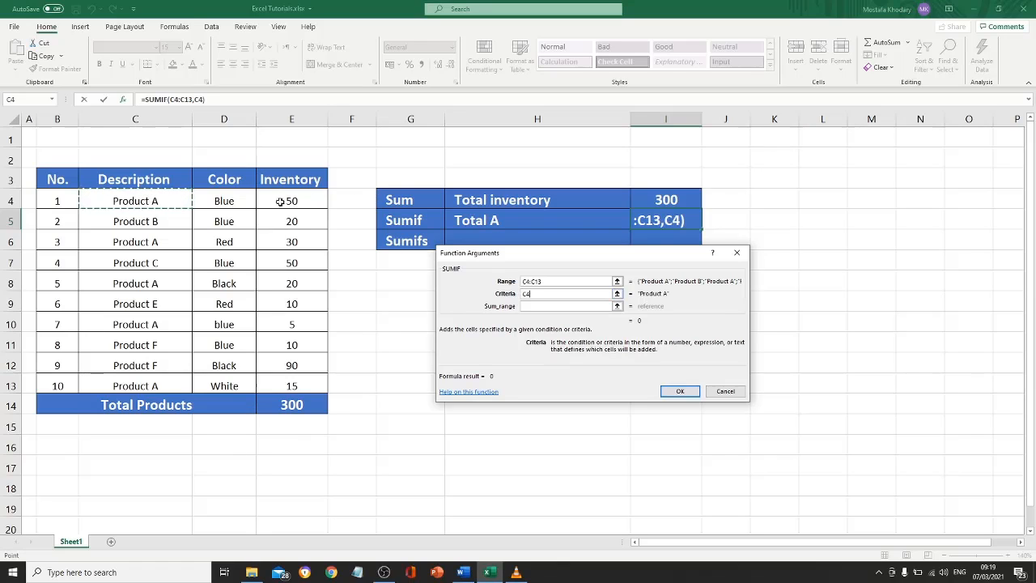
pyautogui.click(544, 306)
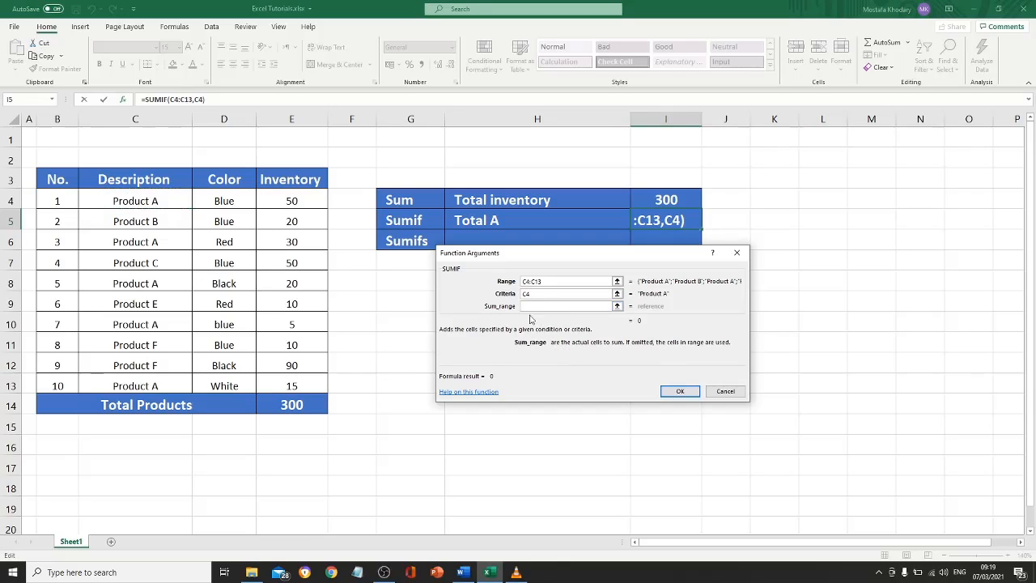
pyautogui.moveTo(307, 203); pyautogui.dragTo(307, 378)
pyautogui.click(682, 390)
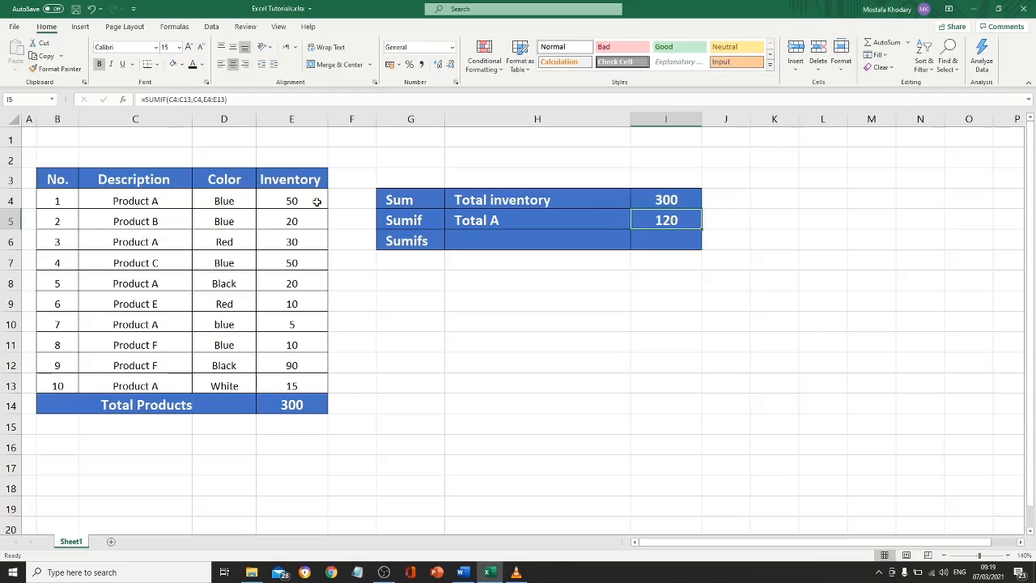
# - Fill the Description, Color and Inventory cells of all Product A rows with yellow
pyautogui.moveTo(170, 200); pyautogui.dragTo(291, 201)
pyautogui.moveTo(161, 241); pyautogui.dragTo(289, 241)
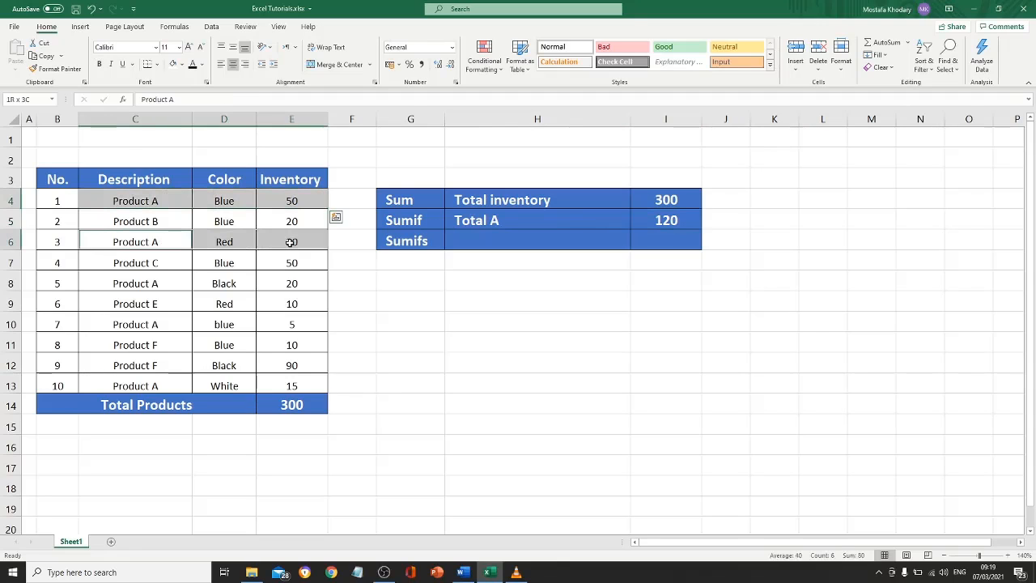
pyautogui.moveTo(162, 282); pyautogui.dragTo(287, 281)
pyautogui.moveTo(156, 323); pyautogui.dragTo(285, 326)
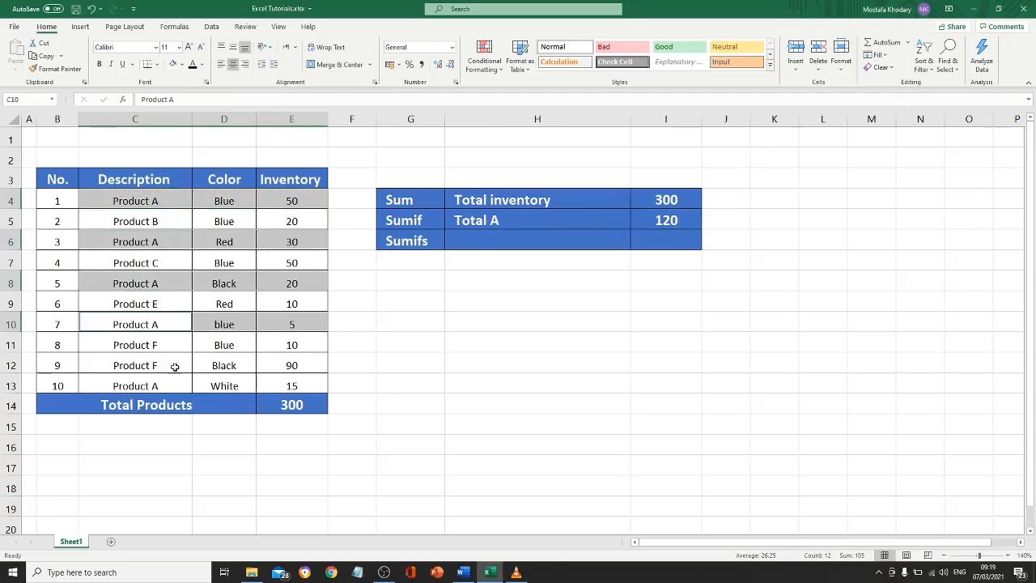
pyautogui.moveTo(167, 385); pyautogui.dragTo(293, 387)
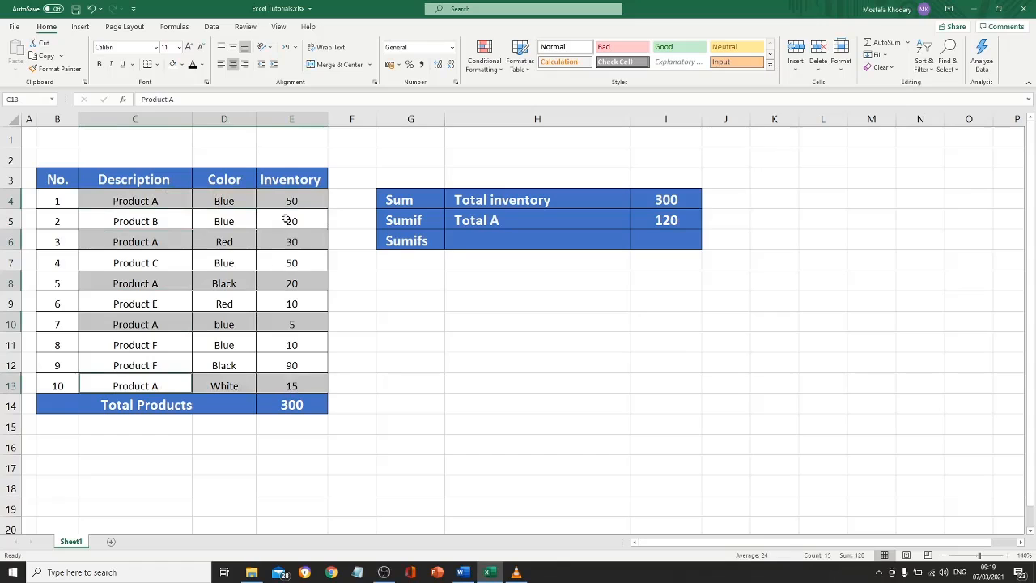
pyautogui.click(182, 64)
pyautogui.click(201, 166)
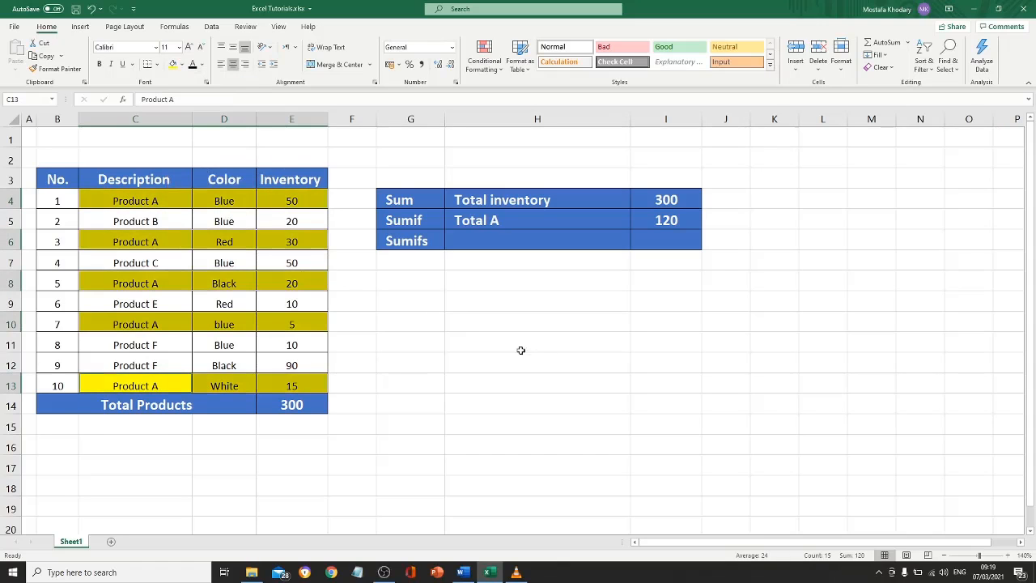
pyautogui.click(449, 356)
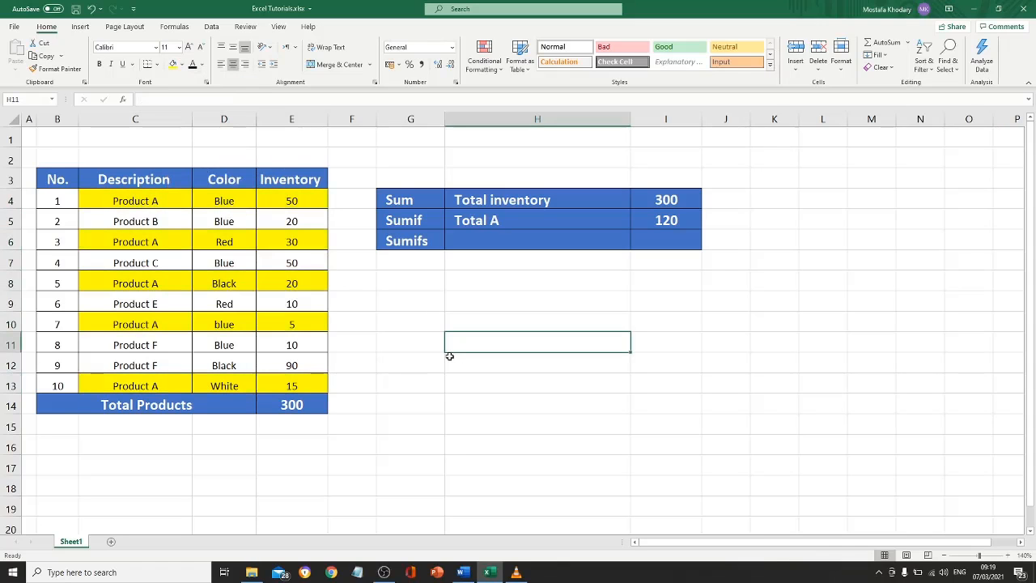
# - Select the Inventory cells of all yellow Product A rows, E4, E6, E8, E10 and E13, to check their sum
pyautogui.click(304, 199)
pyautogui.keyDown('ctrl'); pyautogui.click(295, 241); pyautogui.keyUp('ctrl')
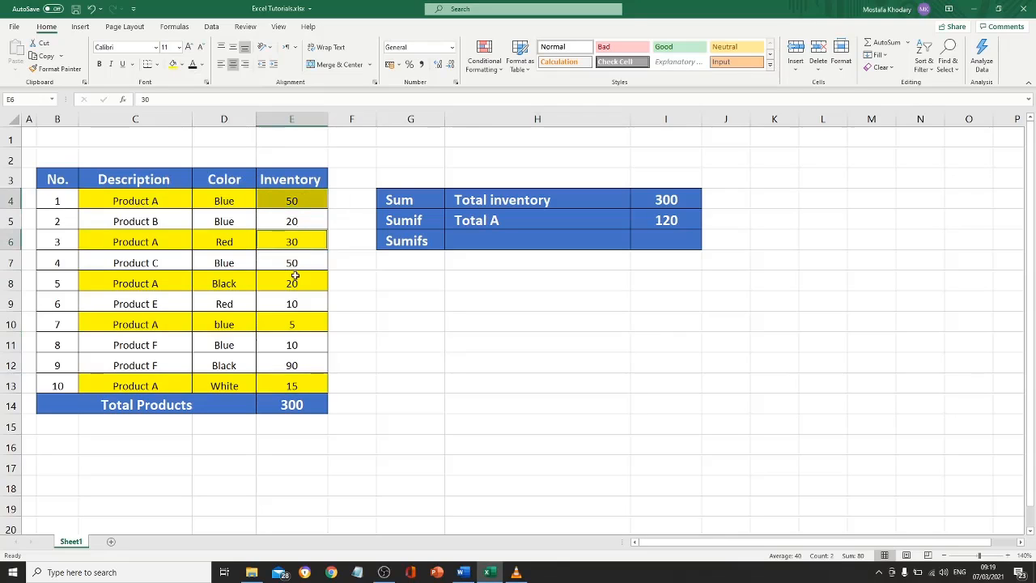
pyautogui.keyDown('ctrl'); pyautogui.click(294, 280); pyautogui.keyUp('ctrl')
pyautogui.keyDown('ctrl'); pyautogui.click(297, 325); pyautogui.keyUp('ctrl')
pyautogui.keyDown('ctrl'); pyautogui.click(300, 384); pyautogui.keyUp('ctrl')
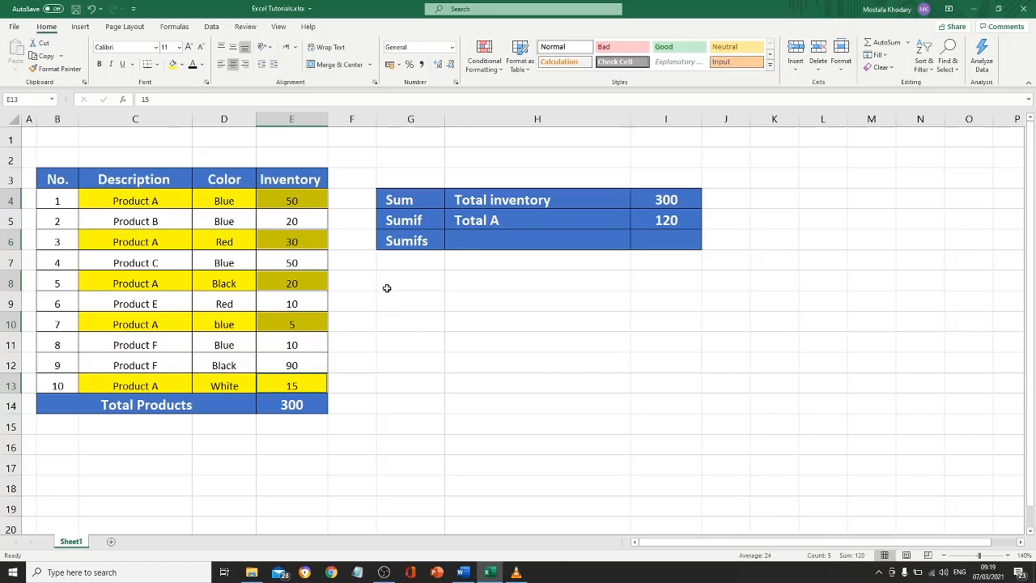
# - Undo the yellow fill on the Product A rows and clear the selection
pyautogui.click(388, 318)
pyautogui.hotkey('ctrl', 'z')
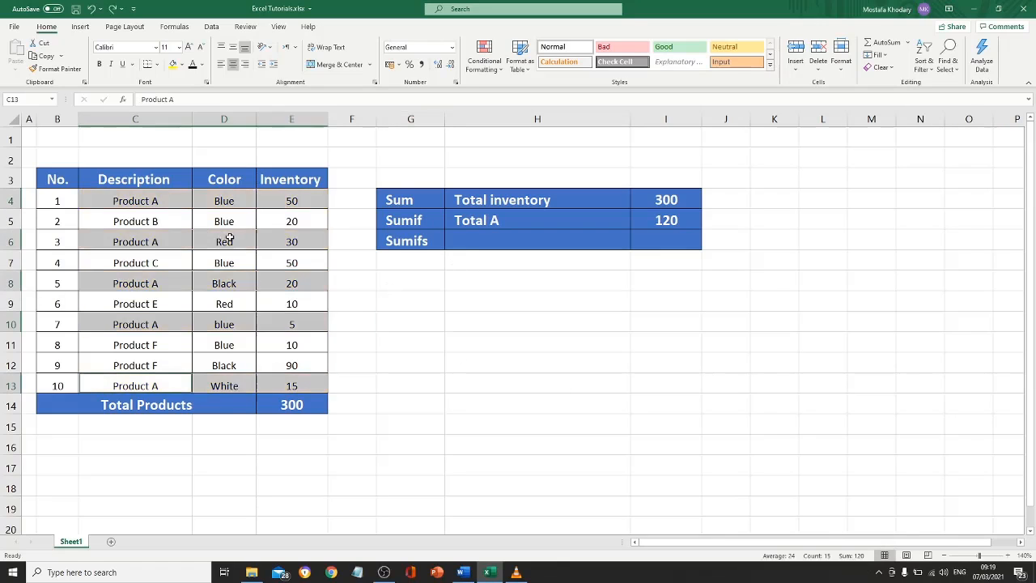
pyautogui.click(423, 288)
pyautogui.click(349, 238)
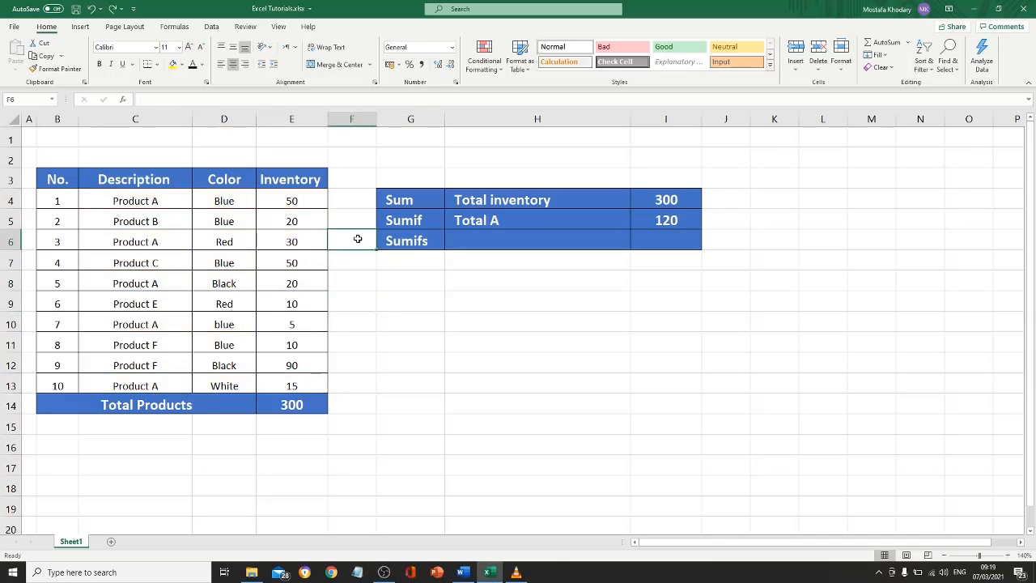
# - Enter the label "Total A + blue" in cell H6 beside Sumifs
pyautogui.click(481, 237)
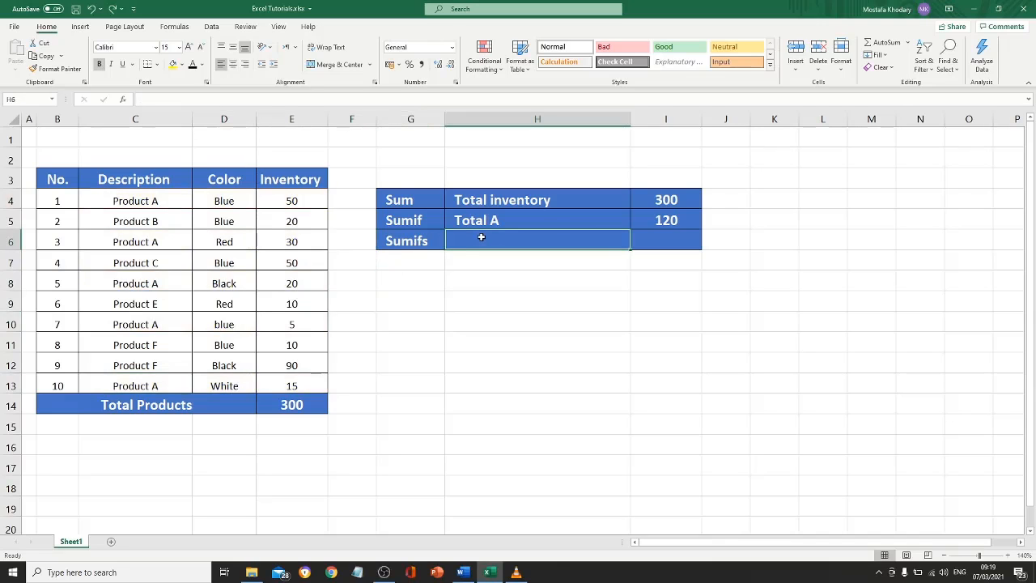
pyautogui.write('Total A')
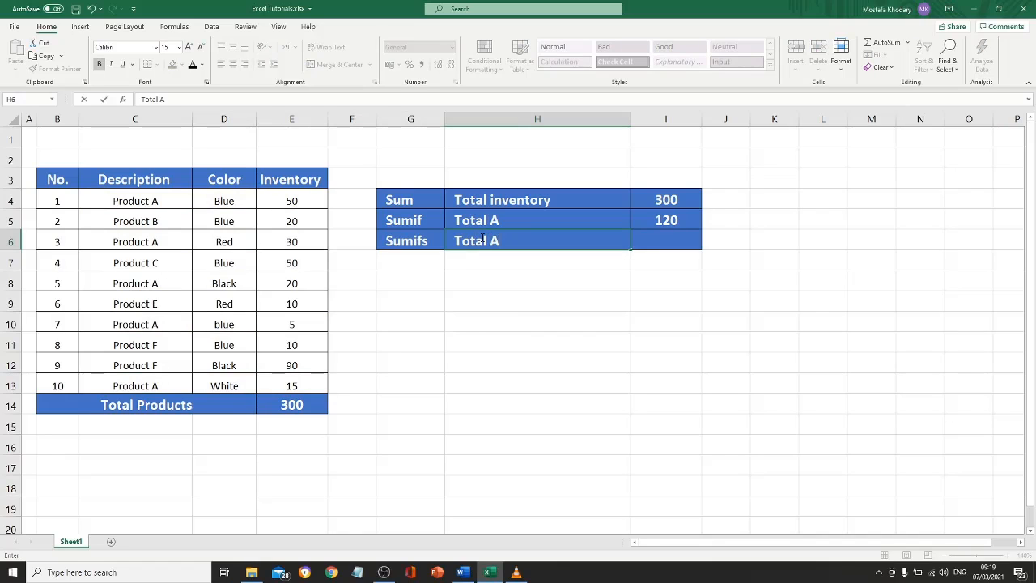
pyautogui.write(' + blue')
pyautogui.press('Return')
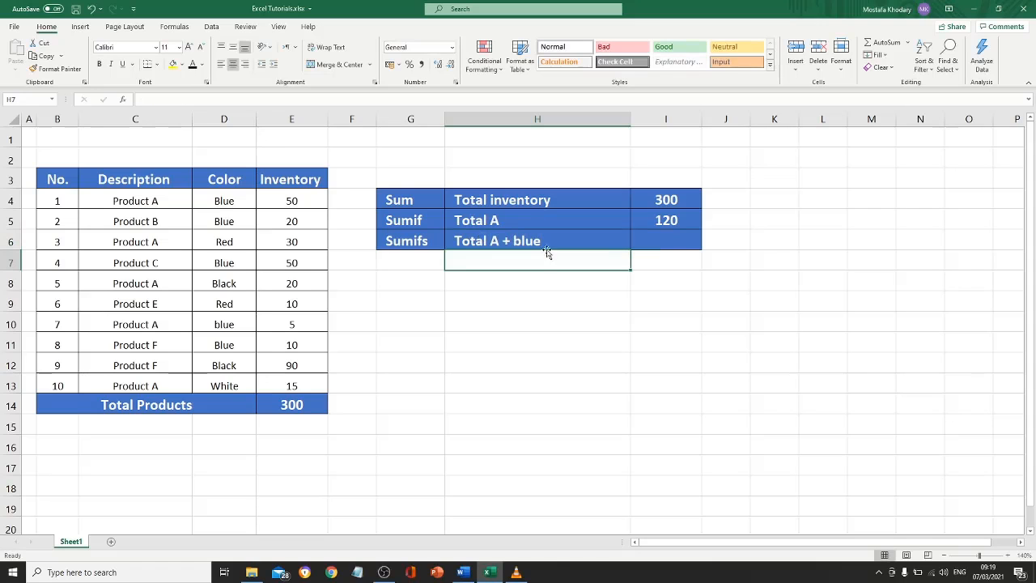
# - Insert the SUMIFS function in cell I6 and open its arguments
pyautogui.click(672, 241)
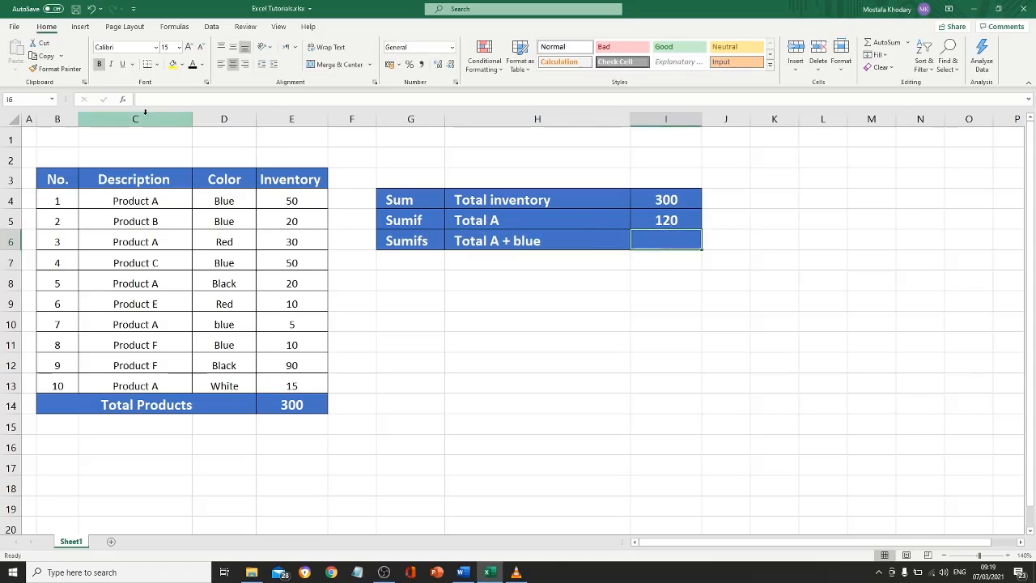
pyautogui.click(124, 100)
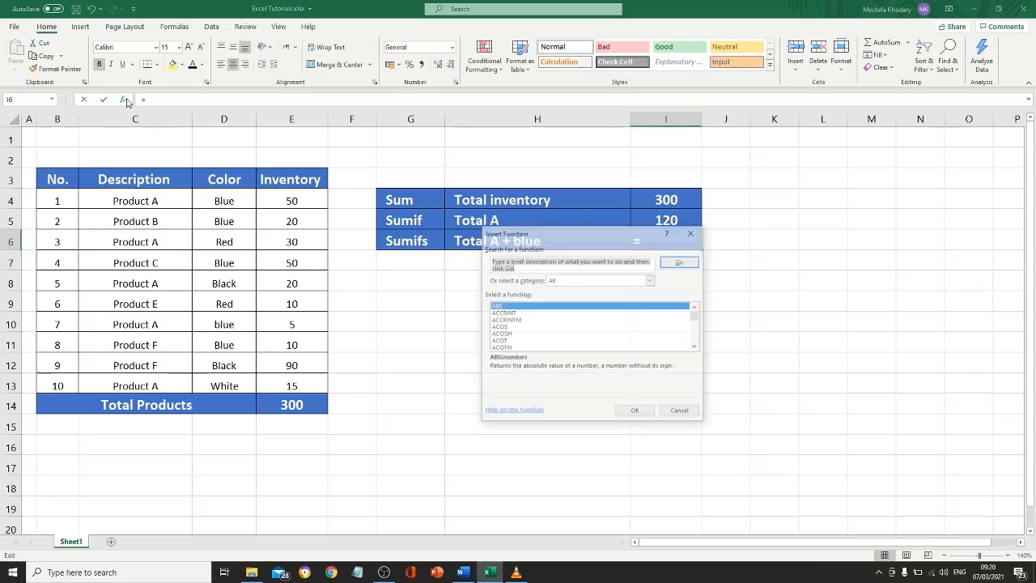
pyautogui.click(502, 327)
pyautogui.write('sumifs')
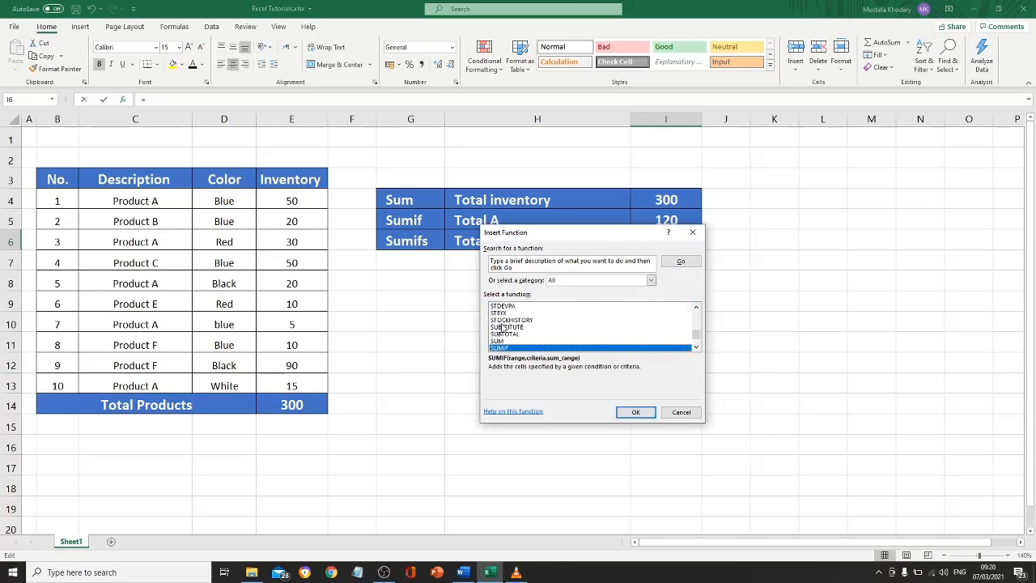
pyautogui.click(636, 412)
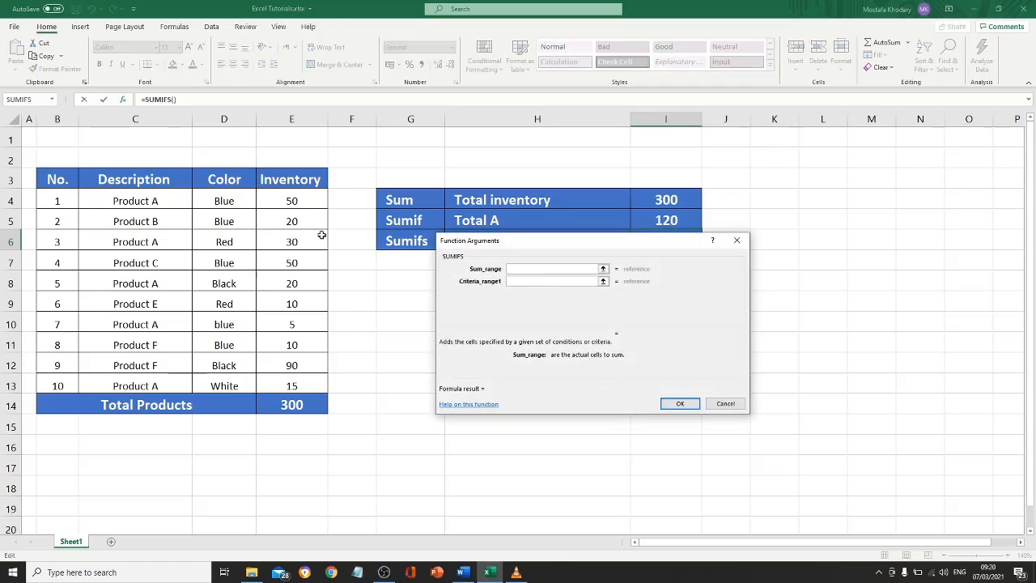
# - Set the SUMIFS sum range to E4:E13, the first criteria range to C4:C13 and the first criteria to C4
pyautogui.moveTo(299, 200); pyautogui.dragTo(313, 388)
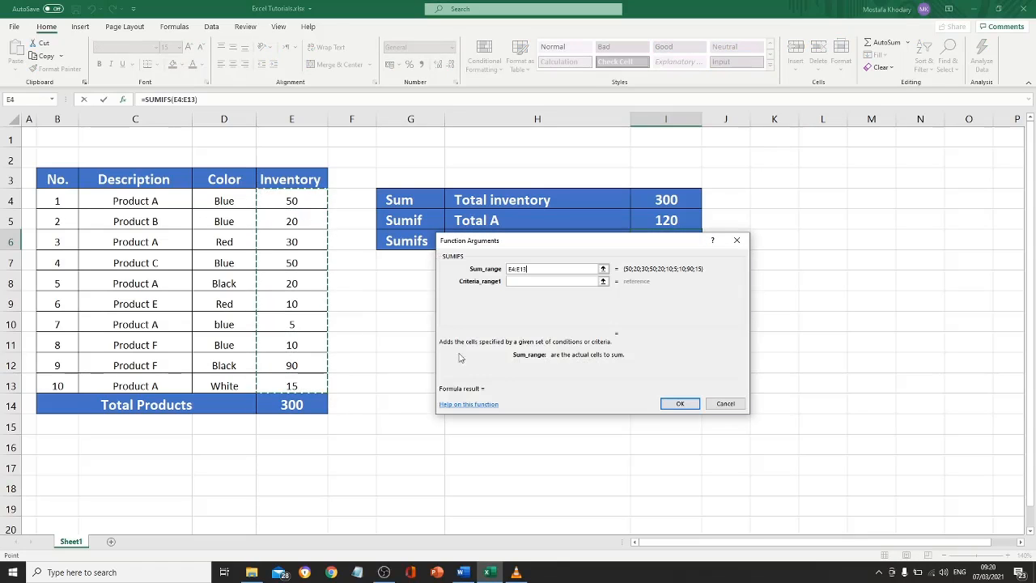
pyautogui.click(522, 282)
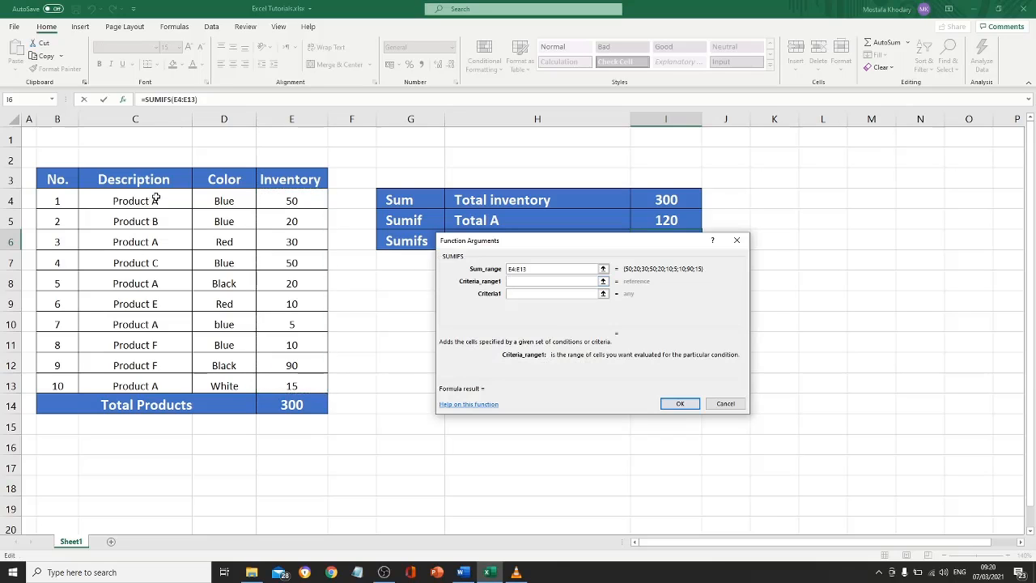
pyautogui.moveTo(156, 199); pyautogui.dragTo(163, 385)
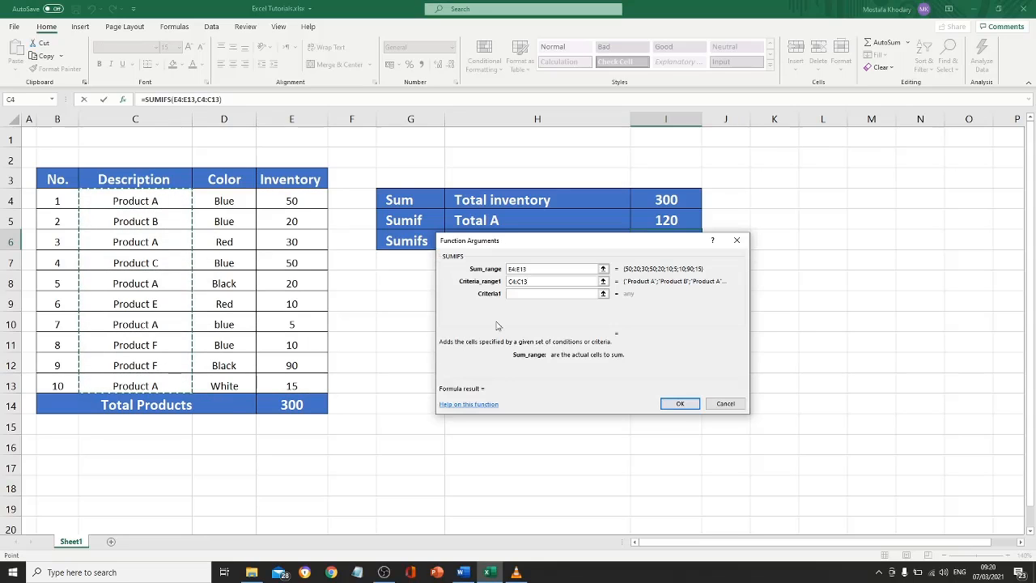
pyautogui.click(582, 293)
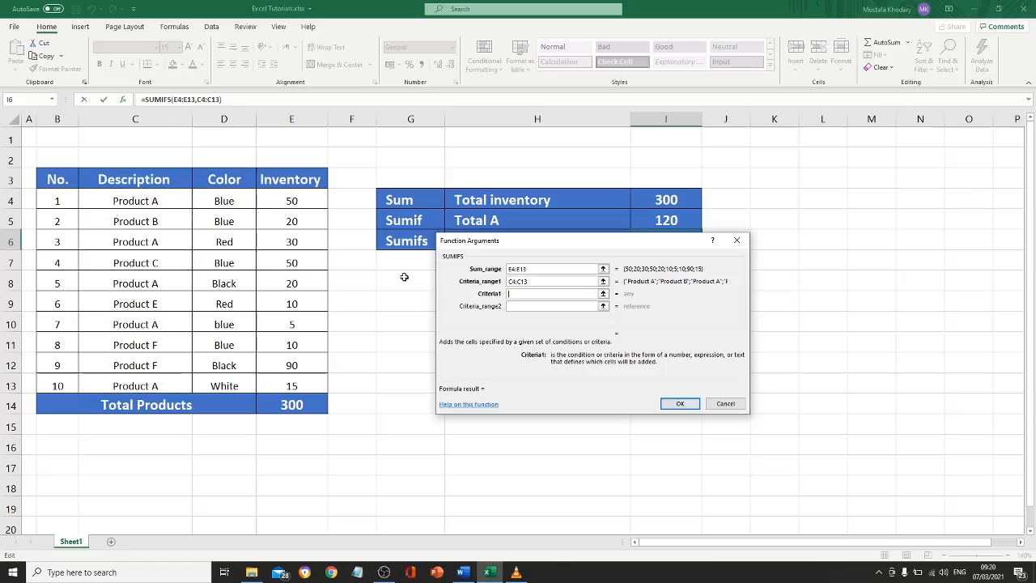
pyautogui.click(162, 200)
# - Complete the SUMIFS function with second criteria range D4:D13 and second criteria D4
pyautogui.click(525, 306)
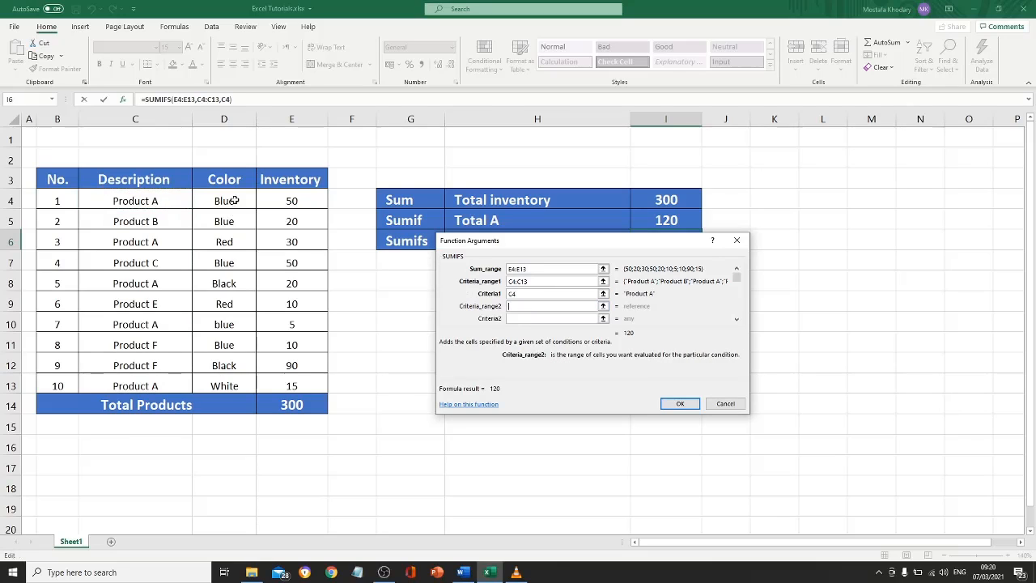
pyautogui.moveTo(229, 198); pyautogui.dragTo(241, 385)
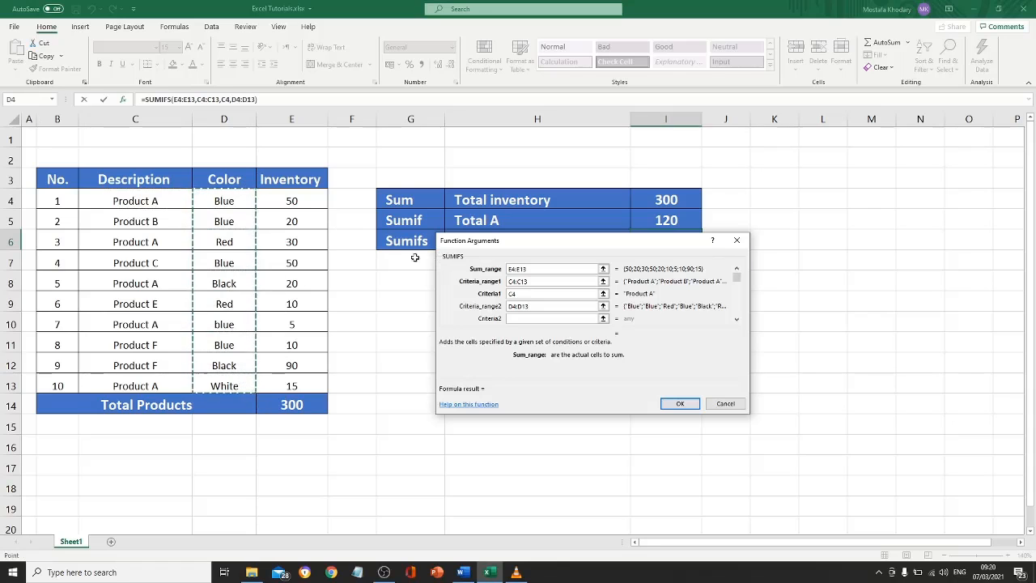
pyautogui.click(535, 318)
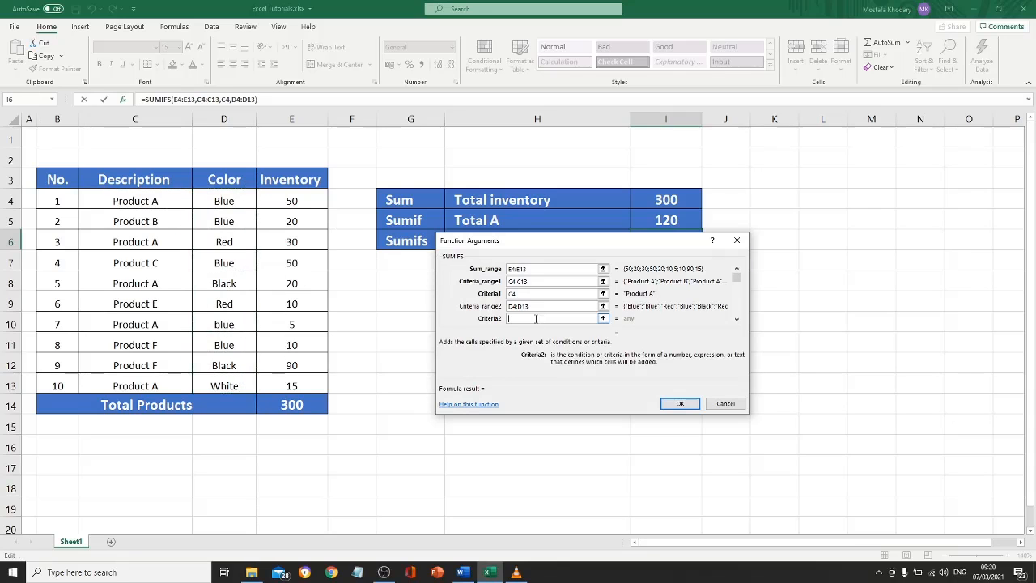
pyautogui.click(233, 203)
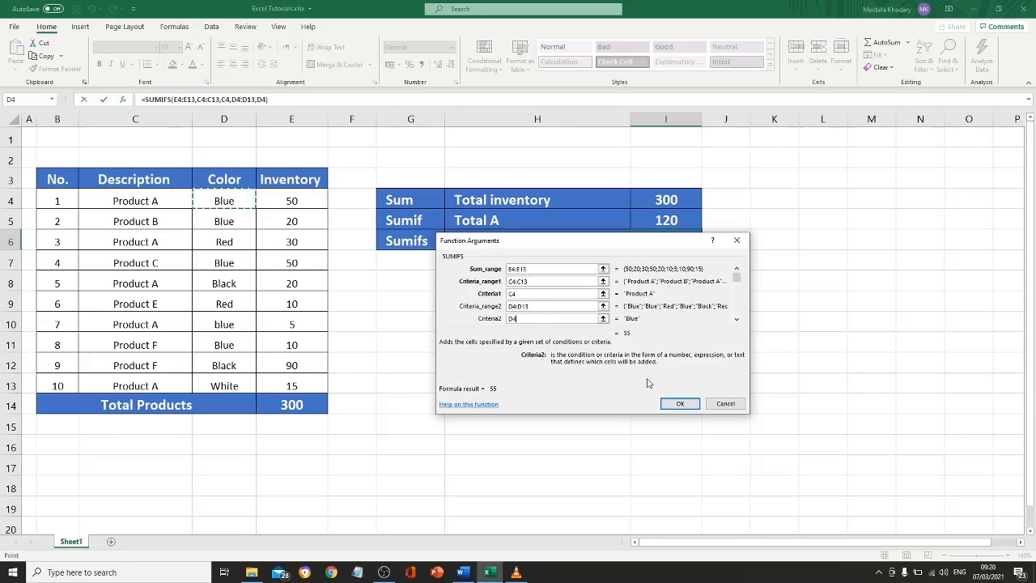
pyautogui.click(680, 403)
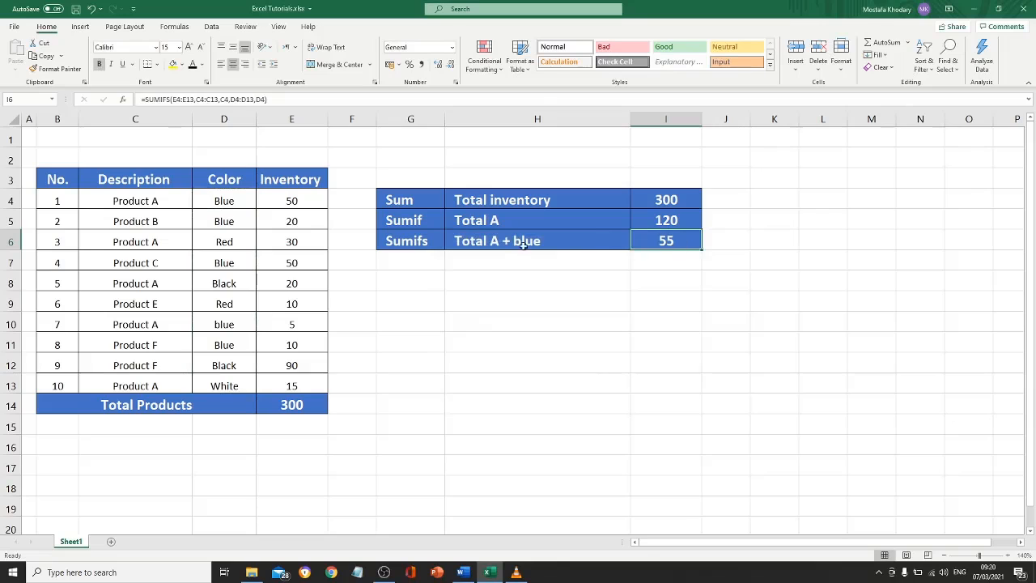
# - Fill the Description, Color and Inventory cells of the blue Product A rows with yellow and select their Inventory values to check the sum
pyautogui.moveTo(149, 202); pyautogui.dragTo(291, 202)
pyautogui.keyDown('ctrl'); pyautogui.moveTo(151, 320); pyautogui.dragTo(276, 323); pyautogui.keyUp('ctrl')
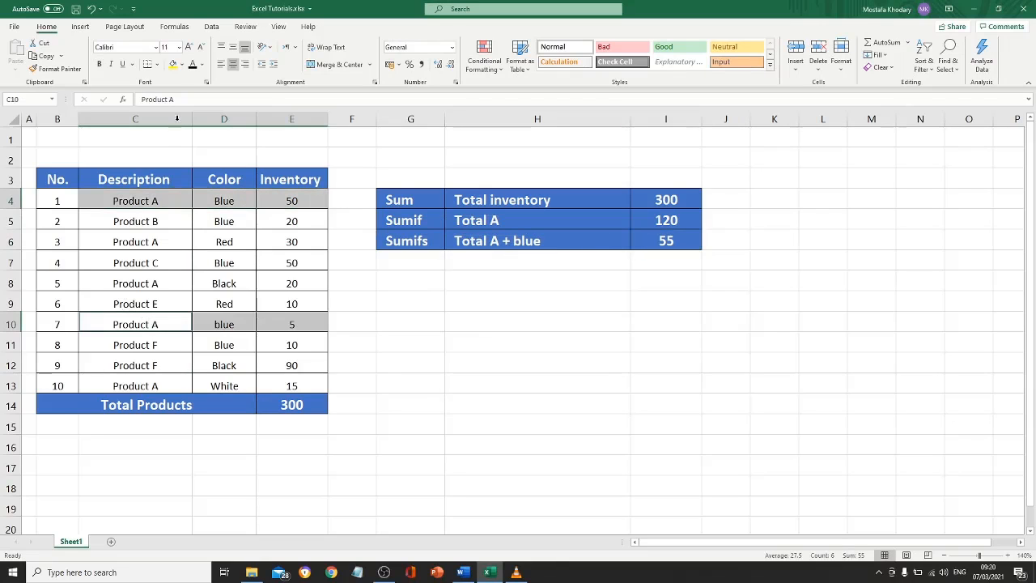
pyautogui.click(173, 64)
pyautogui.click(307, 203)
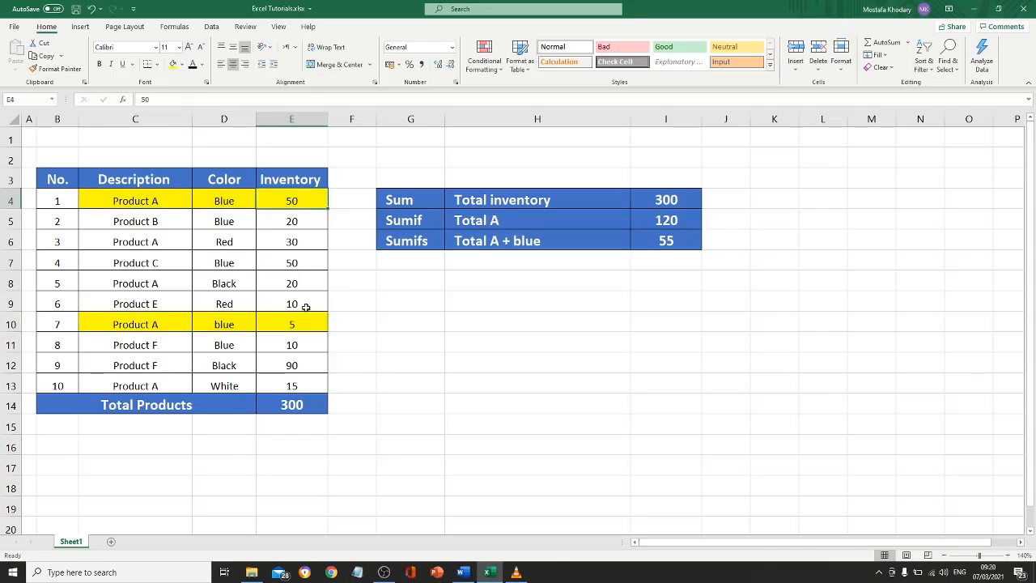
pyautogui.keyDown('ctrl'); pyautogui.click(295, 323); pyautogui.keyUp('ctrl')
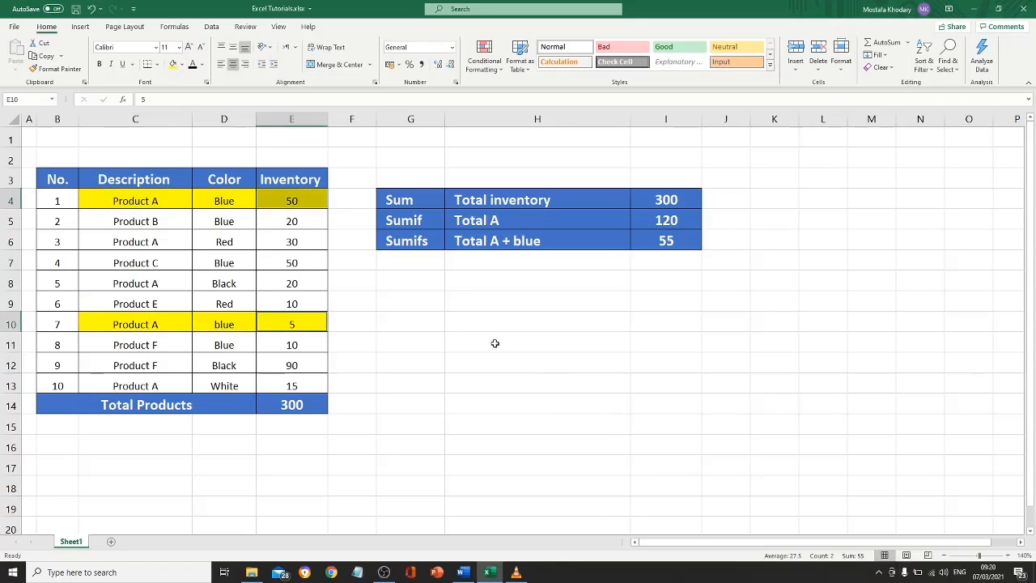